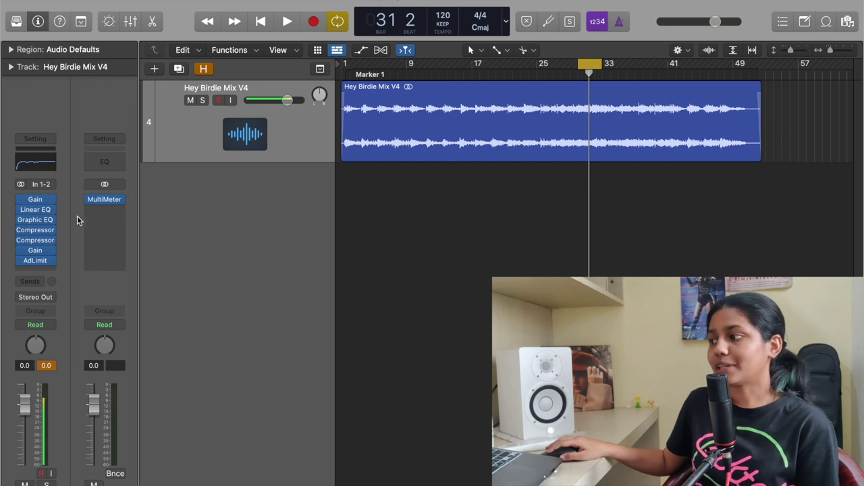
Audition the mix through the +5 dB Gain, resetting peaks; the output peak now reads -5.7 dB.
drag(41, 201, 63, 199)
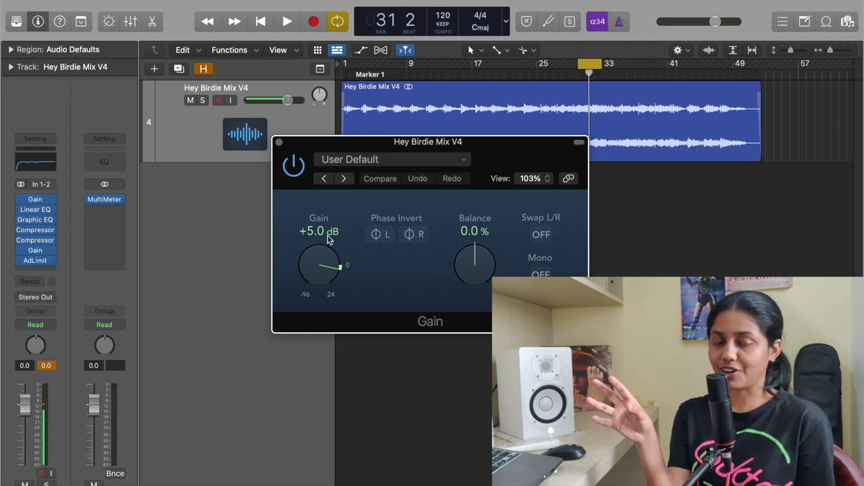
click(49, 365)
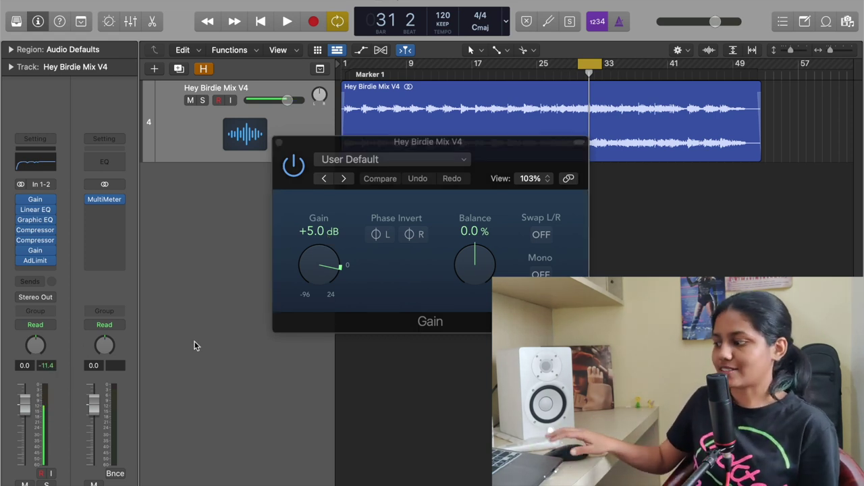
key(space)
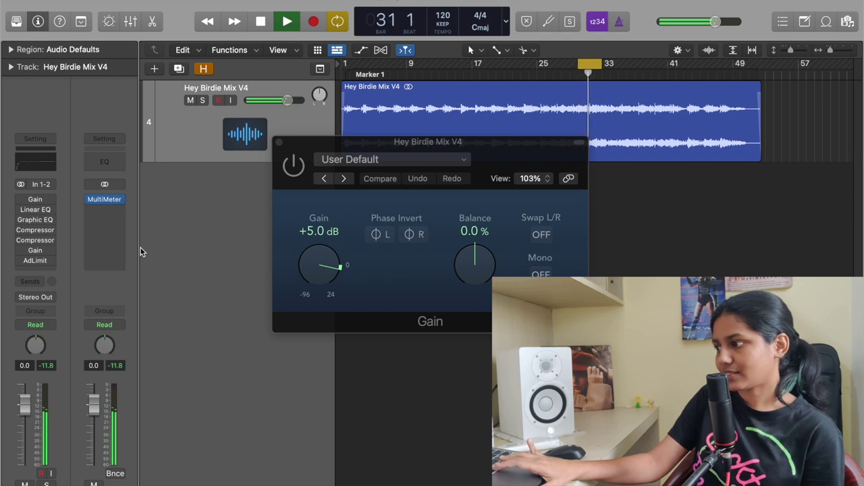
key(space)
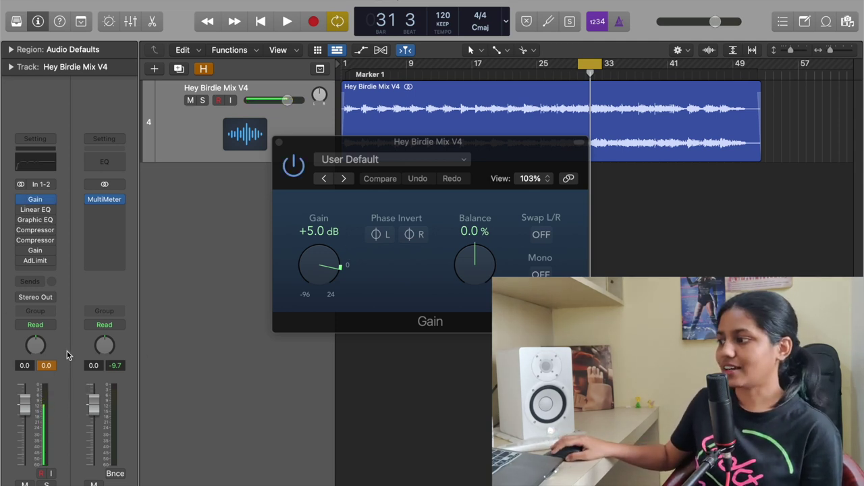
click(55, 365)
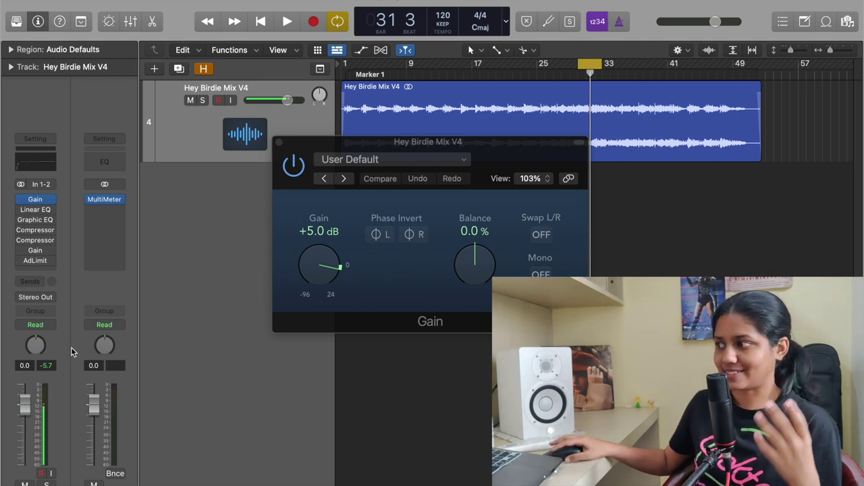
Close the Gain plugin, inspect the Linear Phase EQ's cuts, and browse the available EQ plugins.
click(279, 144)
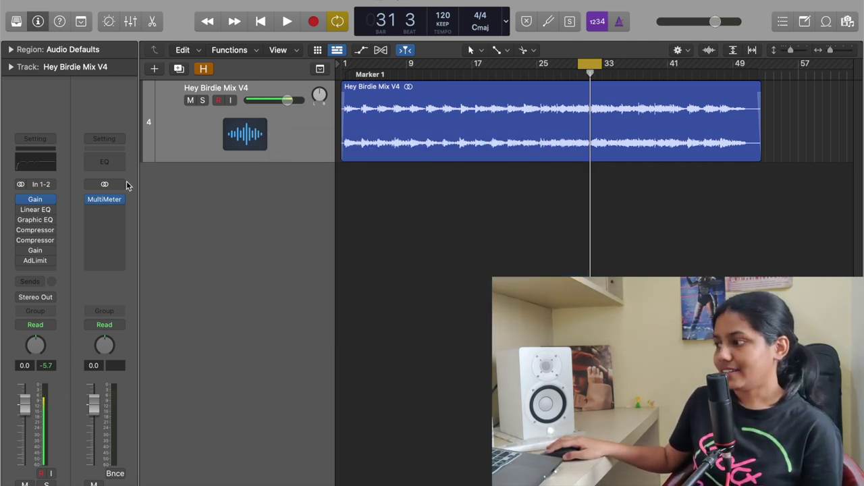
click(39, 212)
click(493, 135)
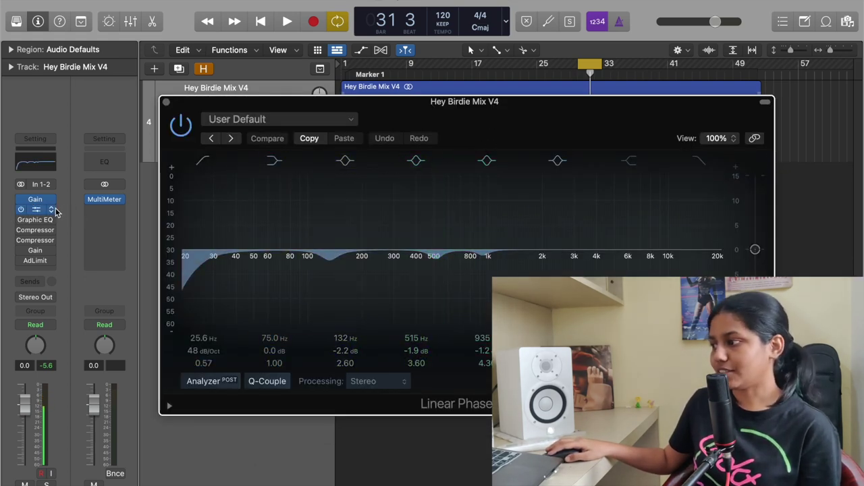
click(54, 211)
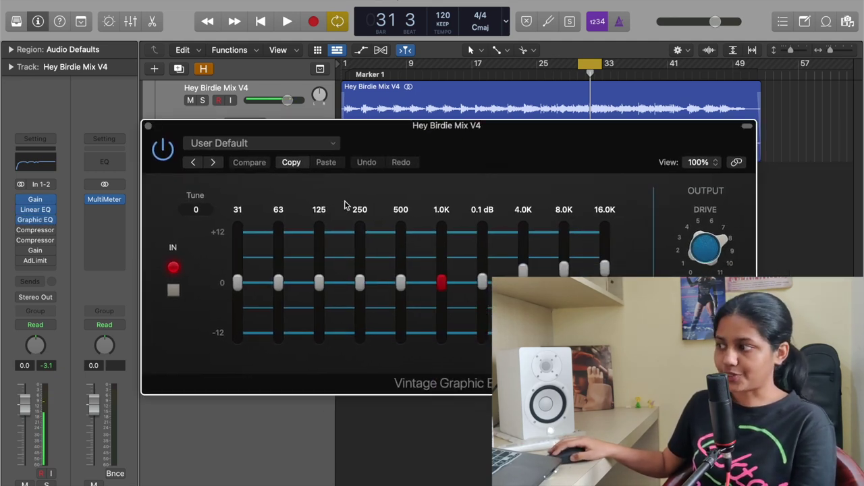
Locate Vintage Graphic EQ in the EQ list, close Linear Phase EQ, and reposition the Graphic EQ panel.
click(51, 220)
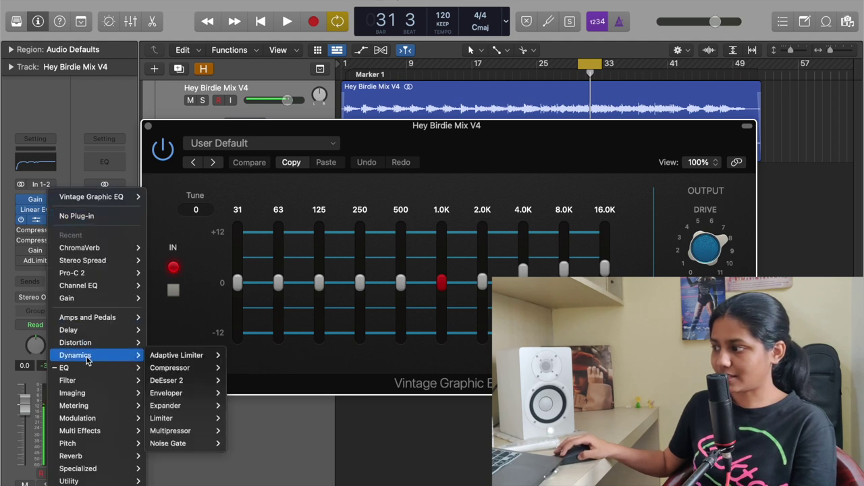
mouse_move(192, 418)
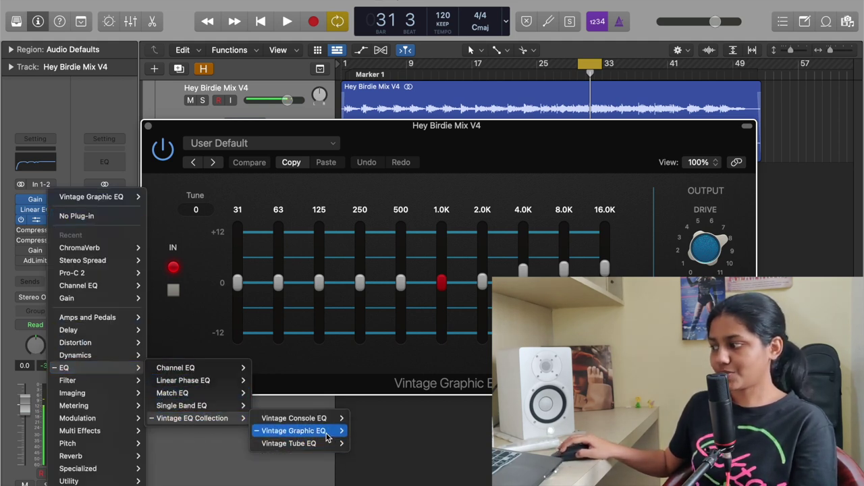
click(368, 431)
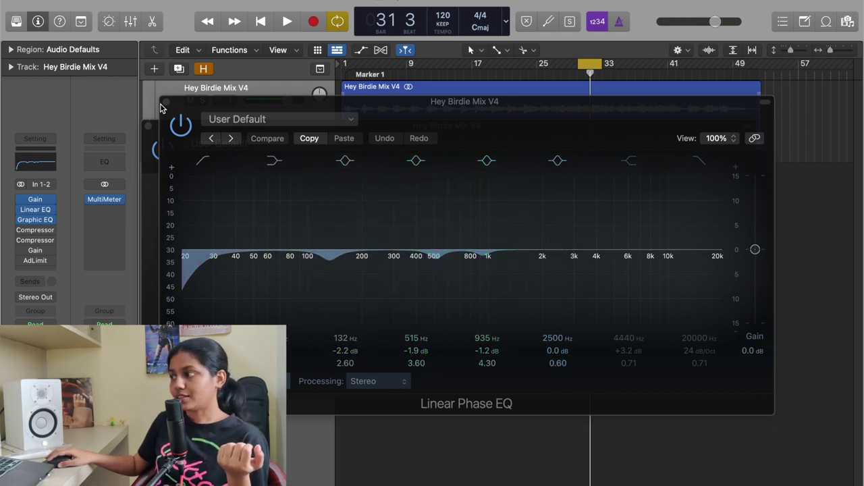
click(164, 103)
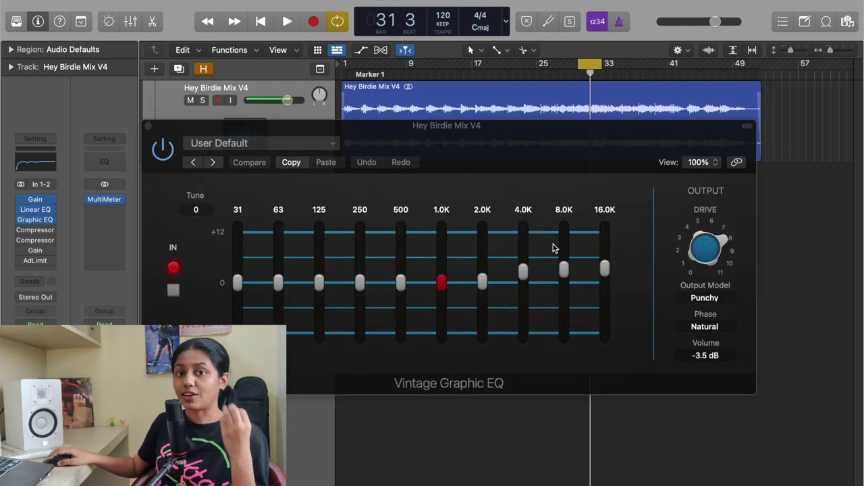
mouse_move(35, 209)
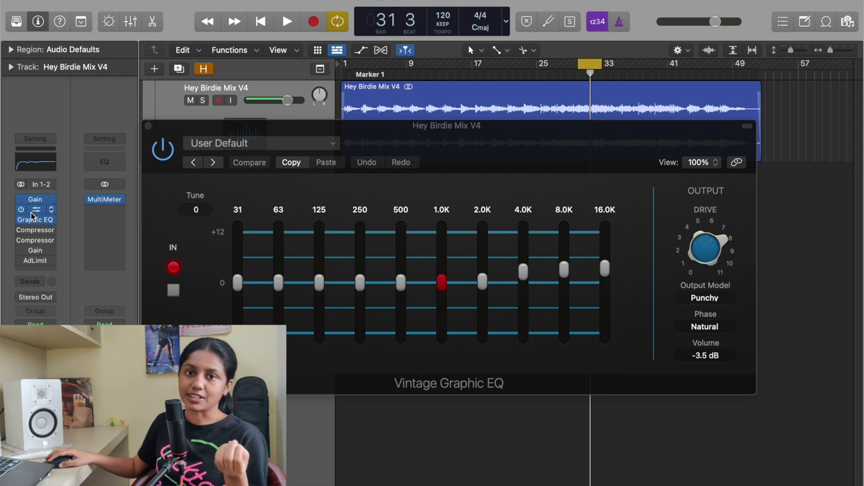
drag(546, 152, 556, 174)
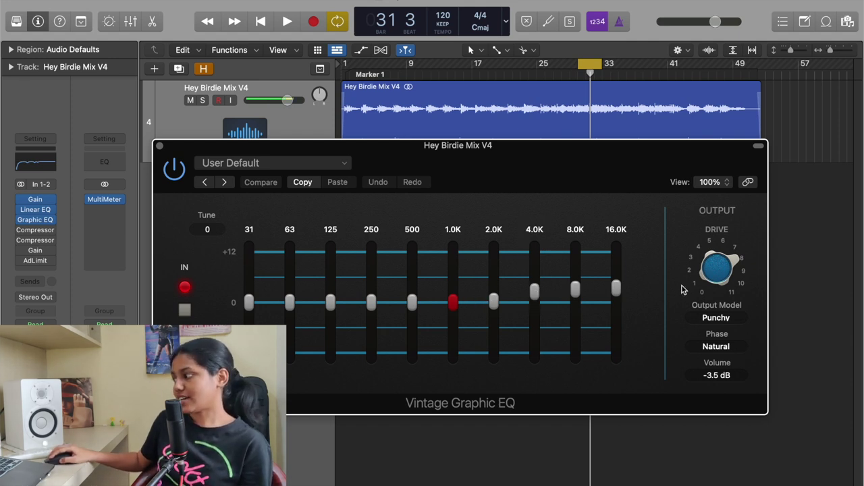
click(729, 319)
mouse_move(717, 267)
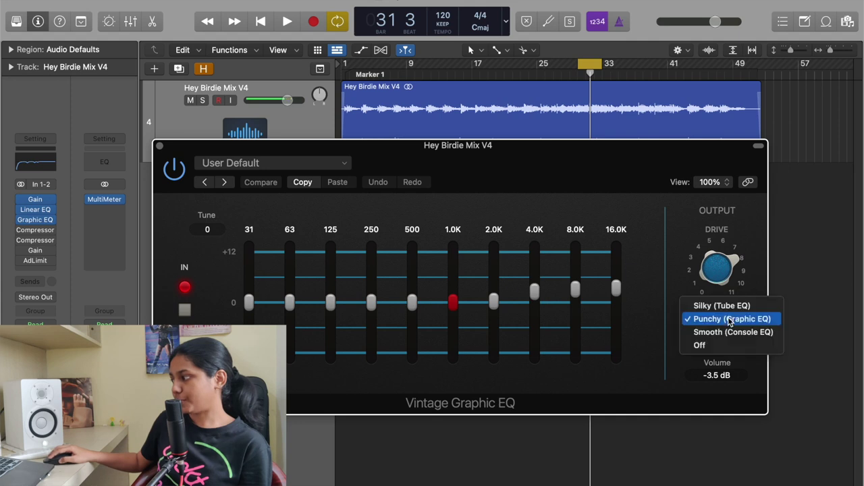
click(726, 319)
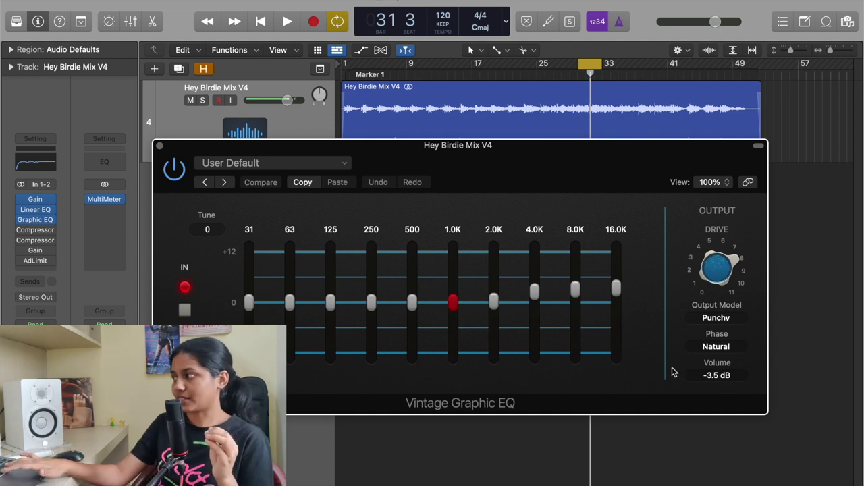
key(space)
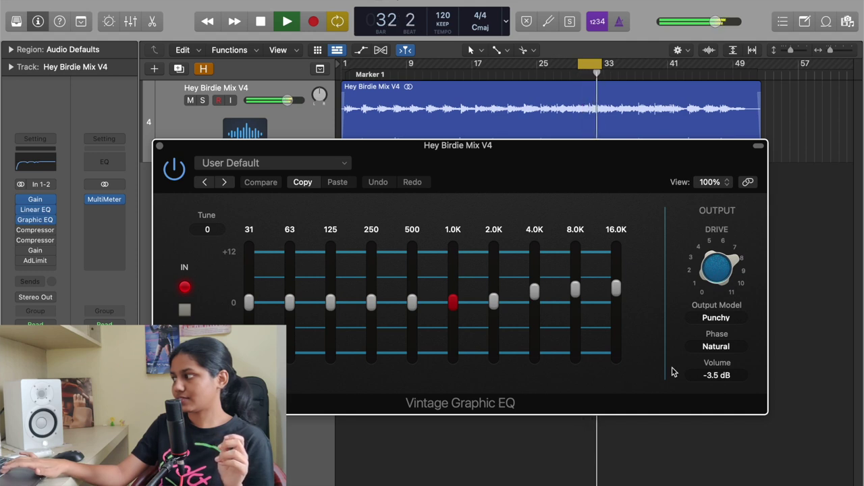
Compare the mix with Gain and EQ inserts bypassed versus re-enabled, then close the Vintage Graphic EQ.
key(space)
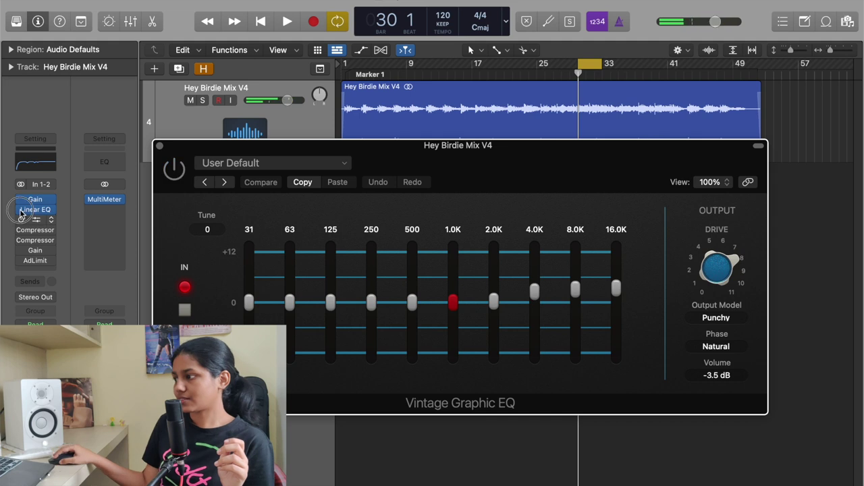
drag(23, 200, 22, 201)
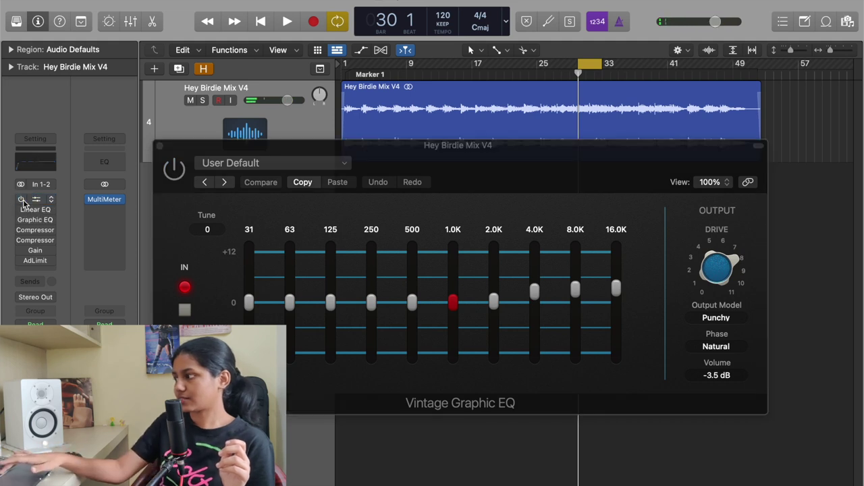
key(space)
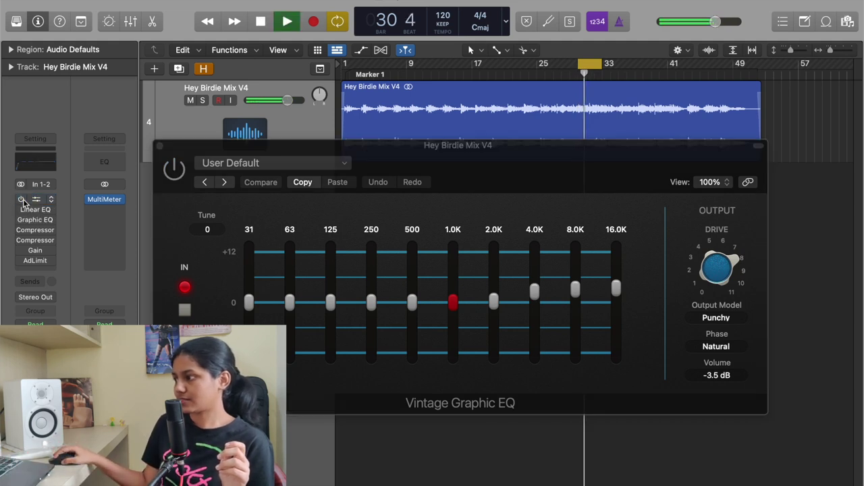
drag(21, 201, 22, 222)
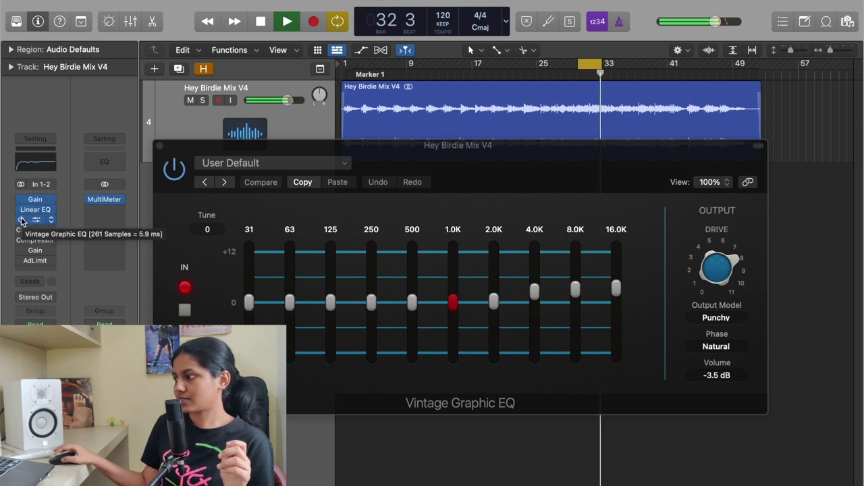
drag(20, 220, 20, 211)
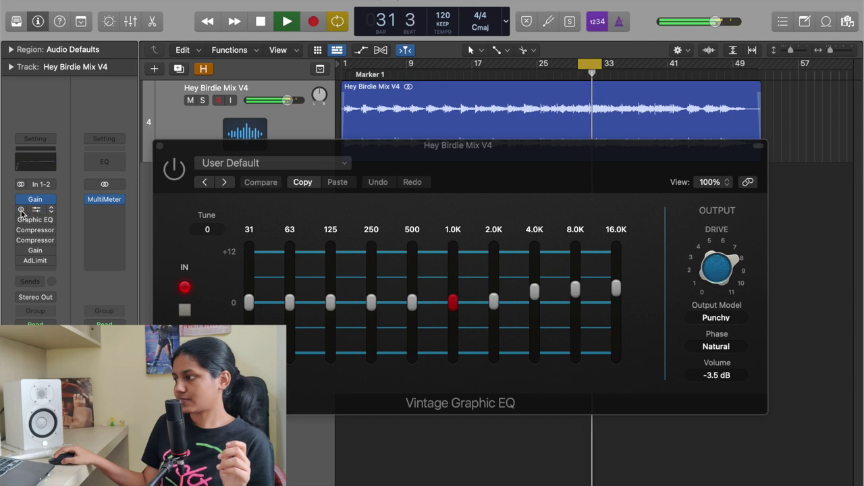
click(21, 210)
click(21, 220)
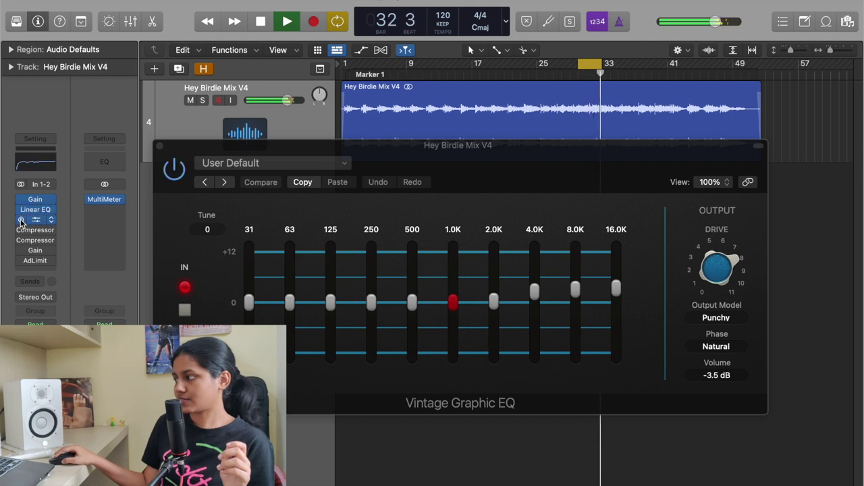
key(space)
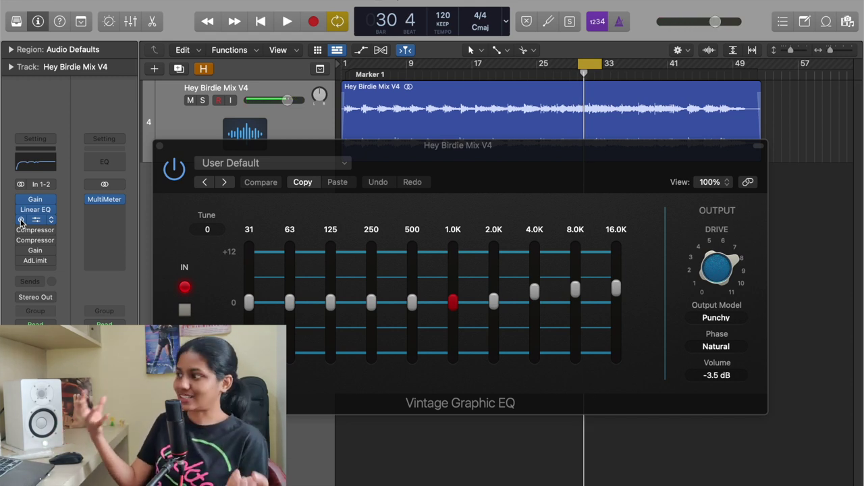
click(161, 147)
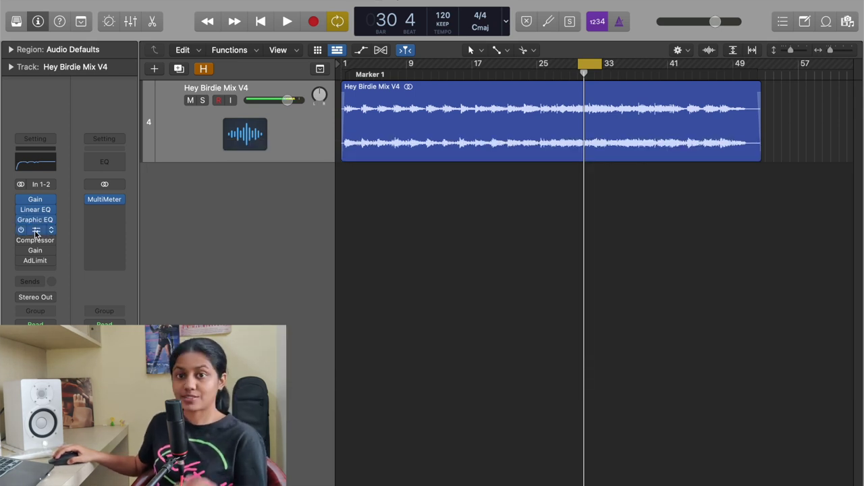
Bring up the first Vintage VCA Compressor, reposition its panel, and show its transfer curve.
click(35, 232)
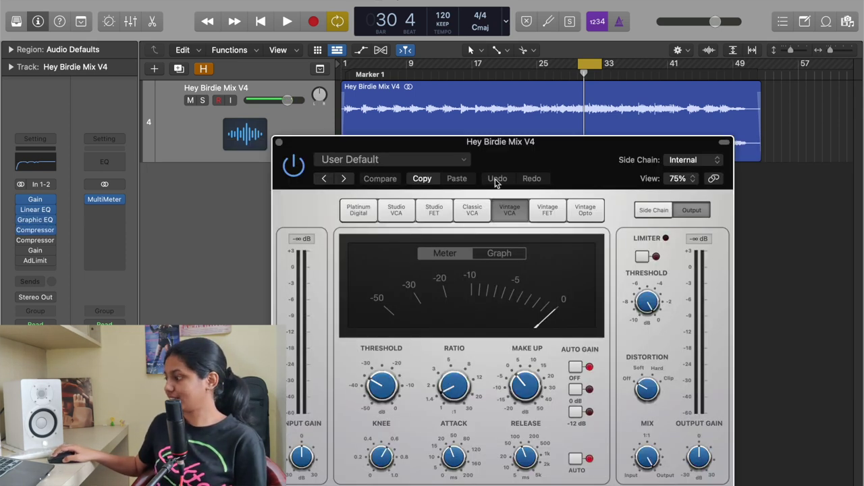
mouse_move(539, 162)
mouse_down()
mouse_move(472, 79)
mouse_move(502, 118)
mouse_up()
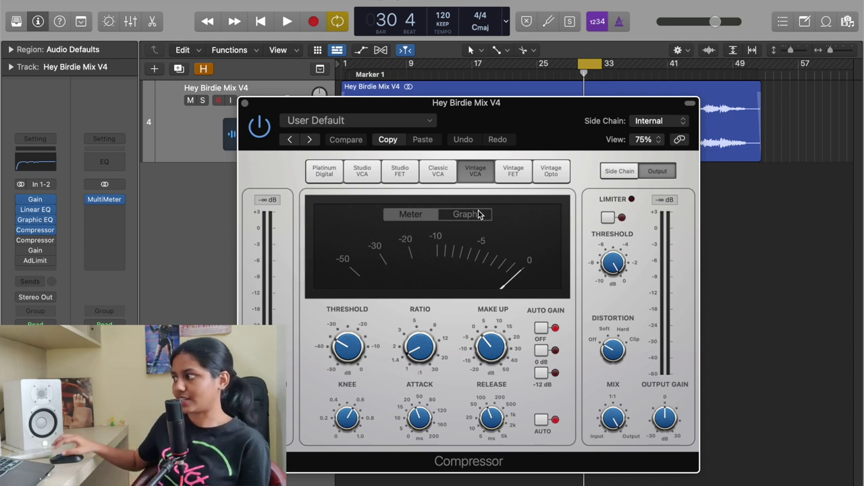
click(471, 214)
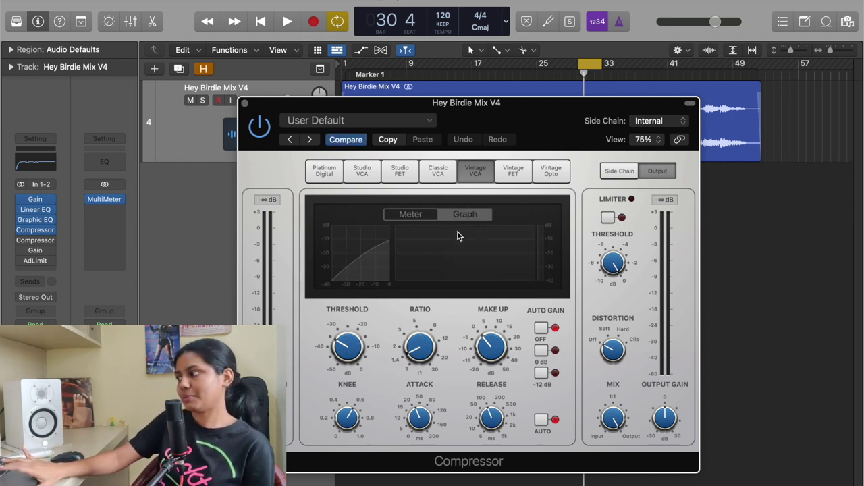
Play the mix twice through the Vintage VCA compressor, then close its settings.
key(space)
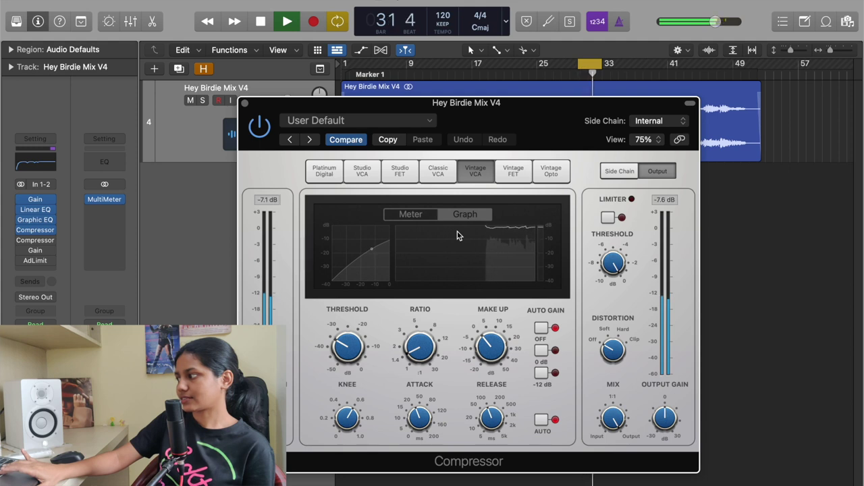
key(space)
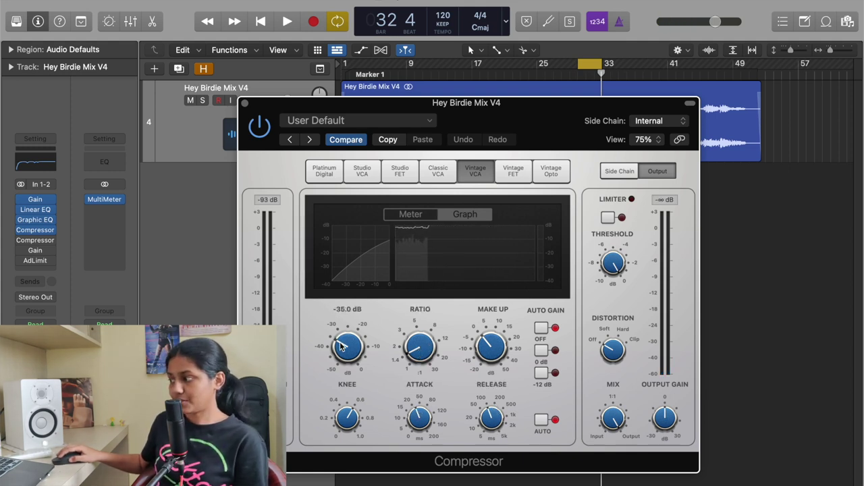
mouse_move(491, 347)
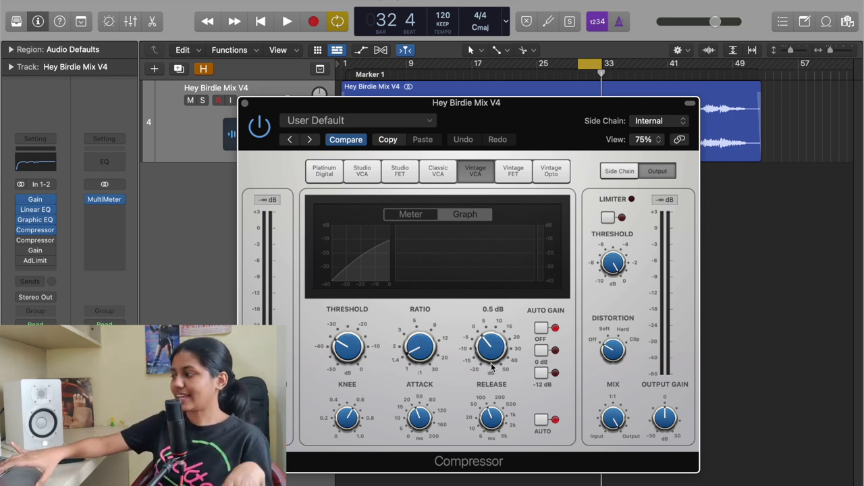
key(space)
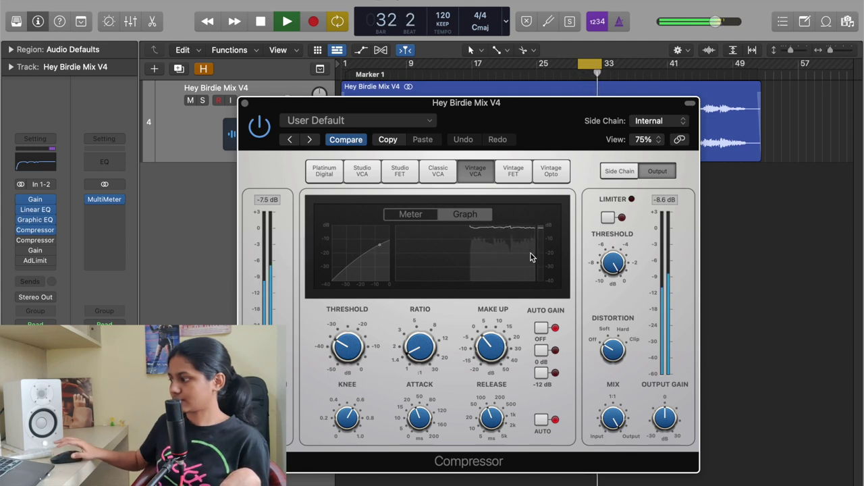
key(space)
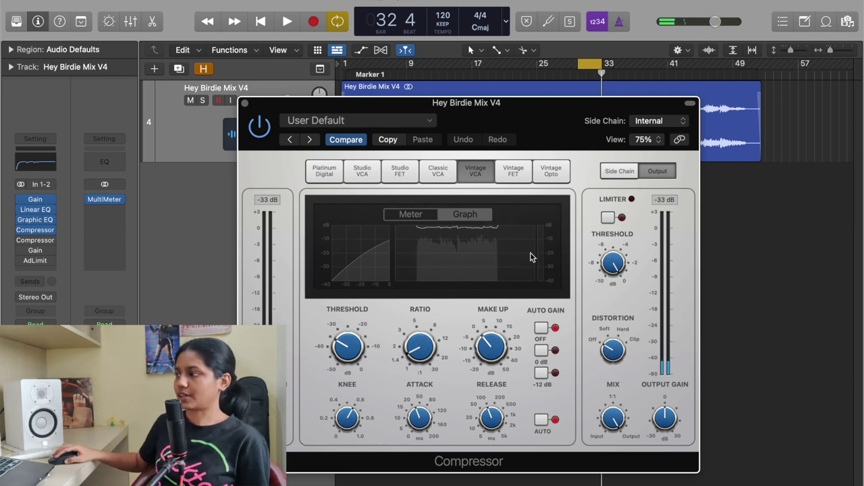
click(244, 103)
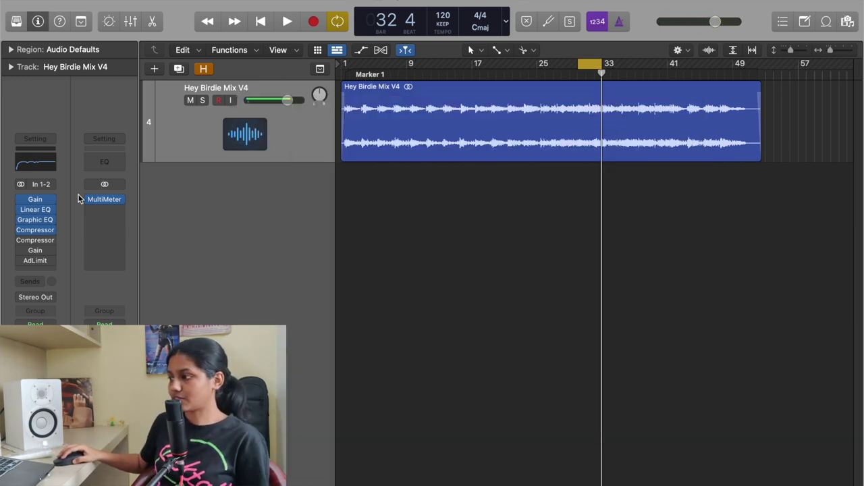
Insert a second Compressor after the first, show its graph, set knee to 1.0, and start playback.
click(36, 242)
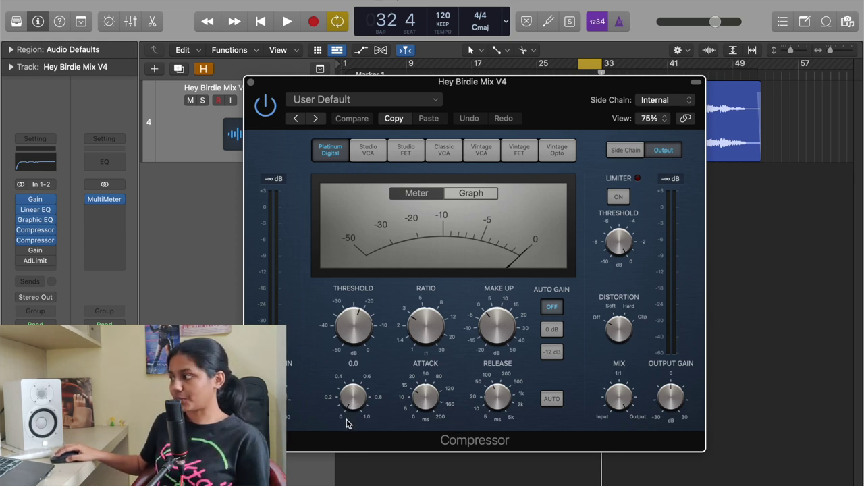
click(476, 195)
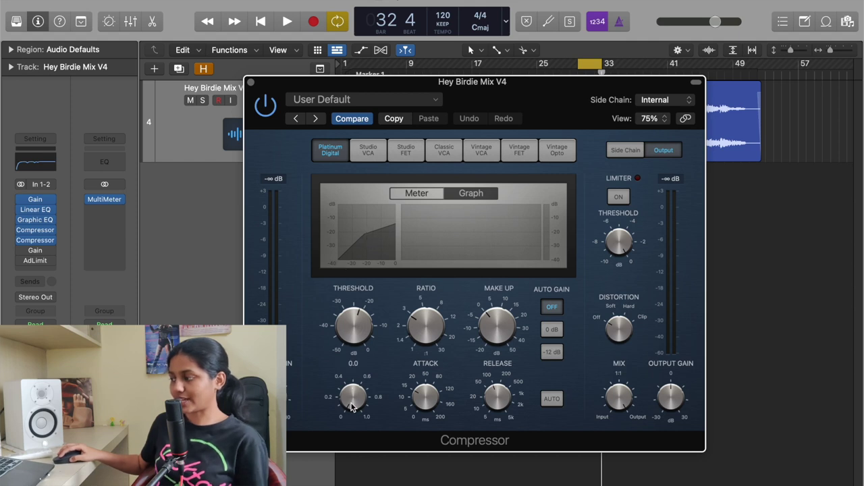
drag(351, 405, 352, 368)
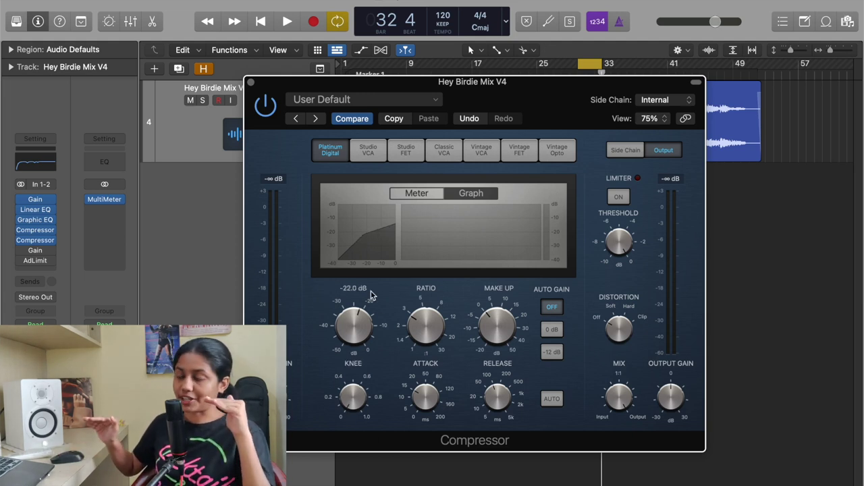
mouse_move(498, 324)
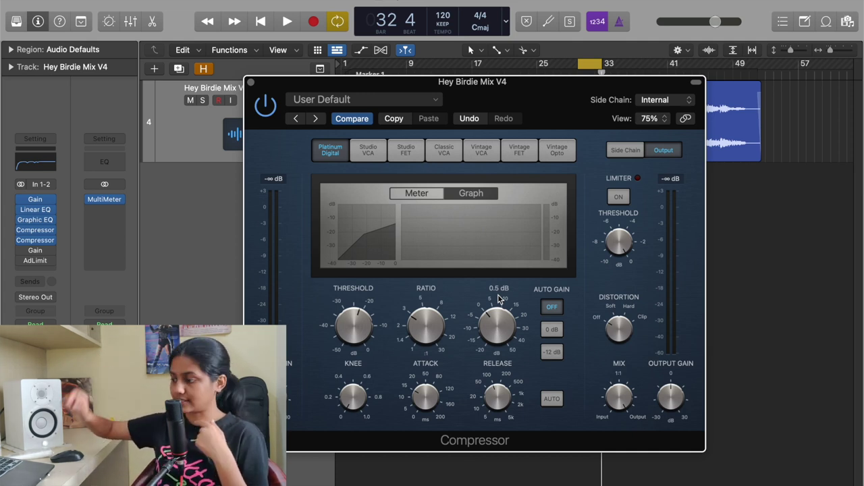
key(space)
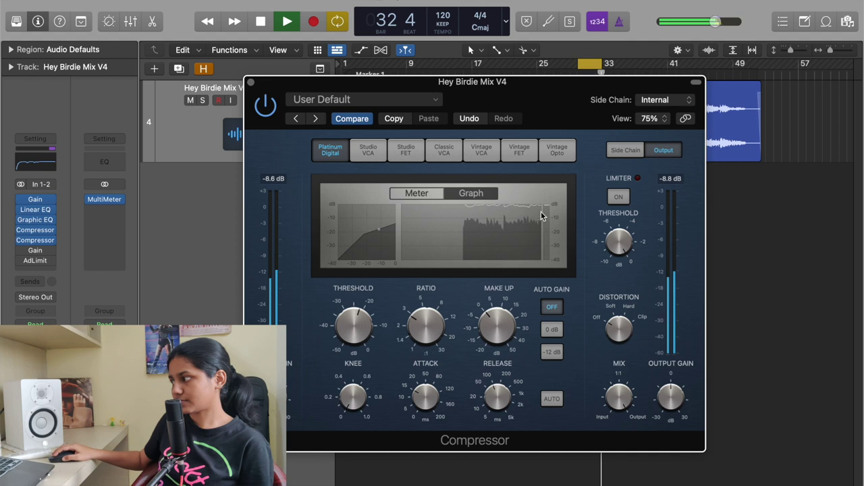
Stop playback and close the second Compressor's settings.
key(space)
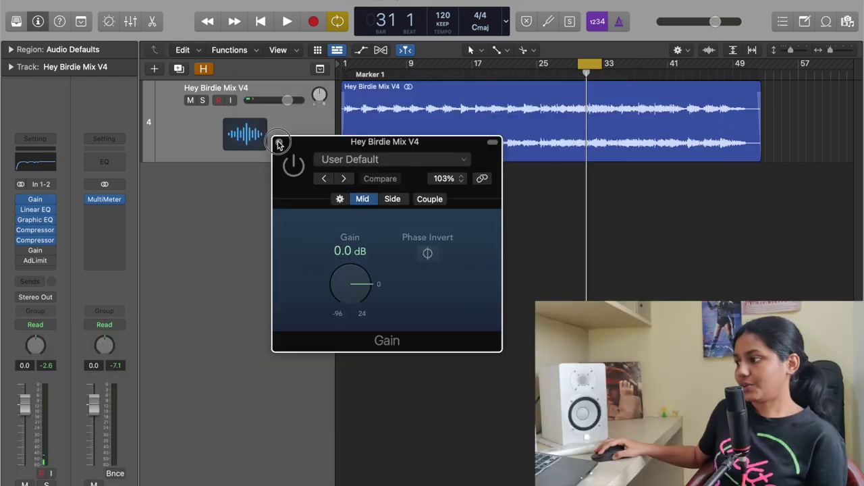
click(279, 144)
mouse_move(36, 260)
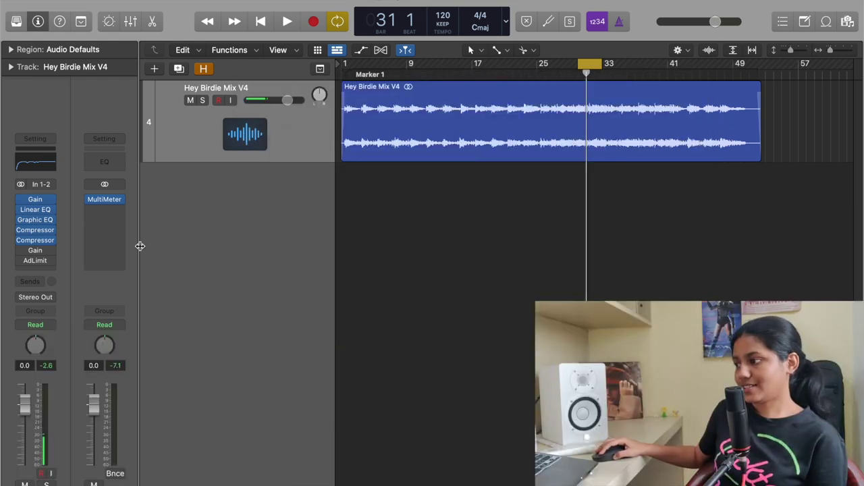
Switch the second Gain slot to Dual Mono and place it beside the +5.0 dB stereo Gain.
click(36, 252)
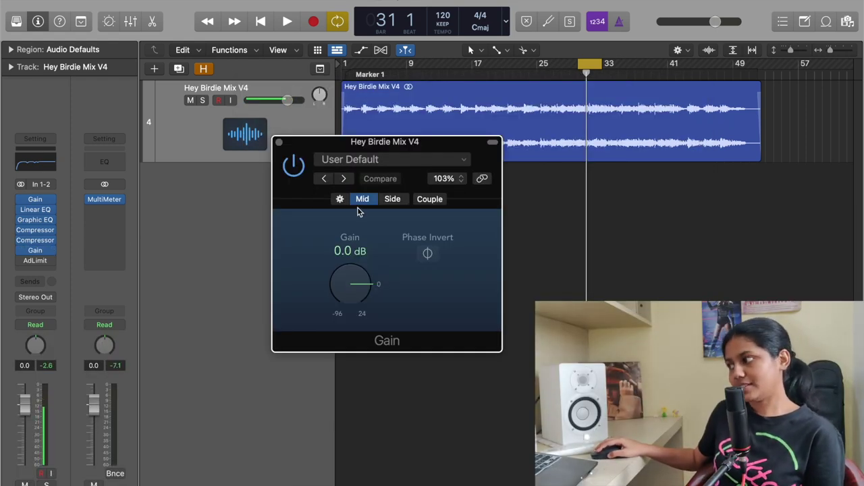
click(390, 205)
click(49, 251)
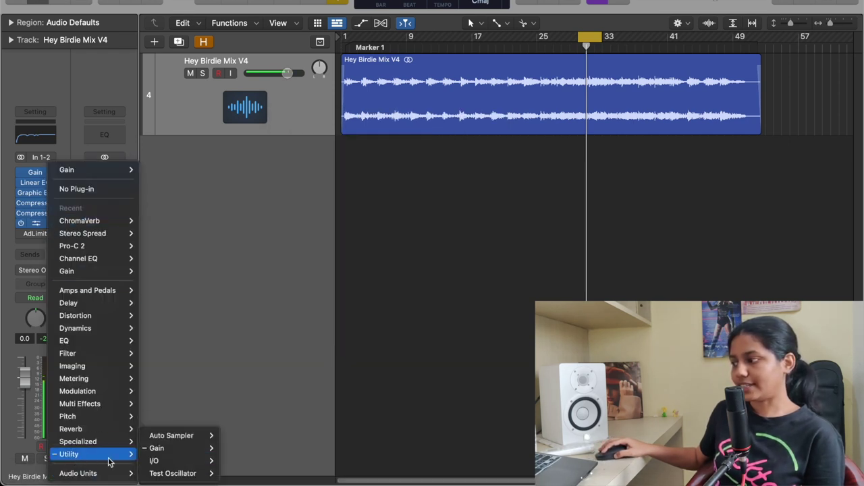
mouse_move(157, 449)
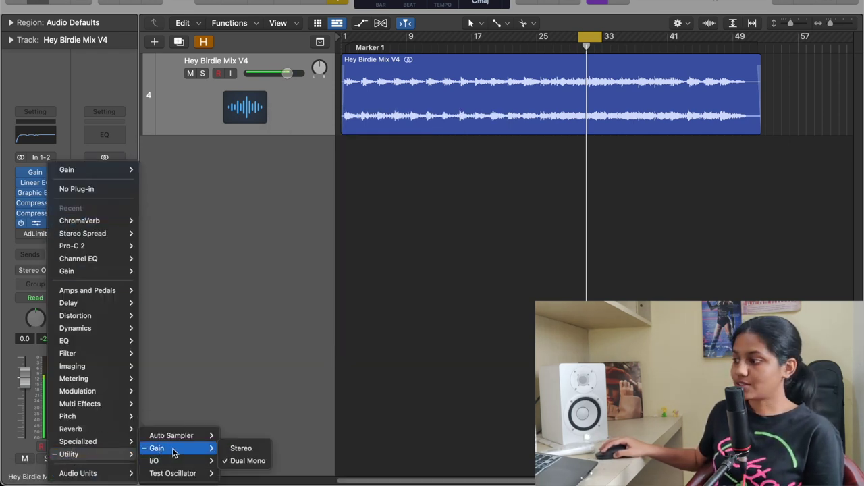
click(235, 461)
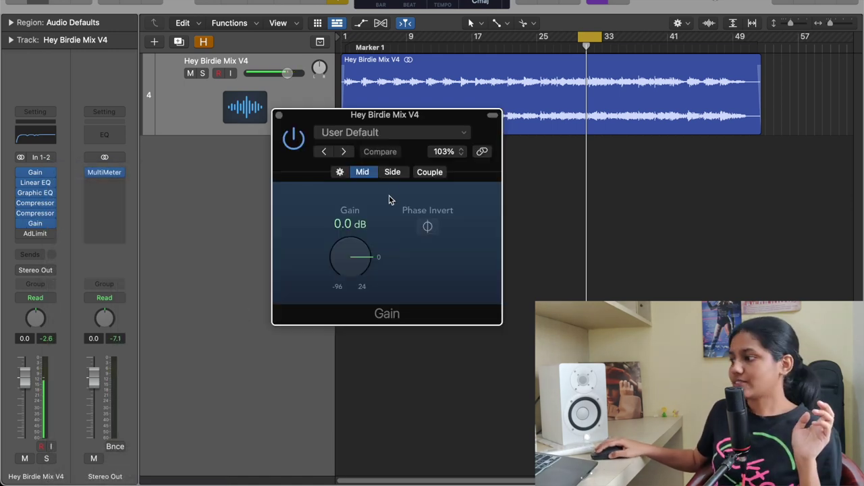
click(39, 173)
drag(460, 121, 346, 129)
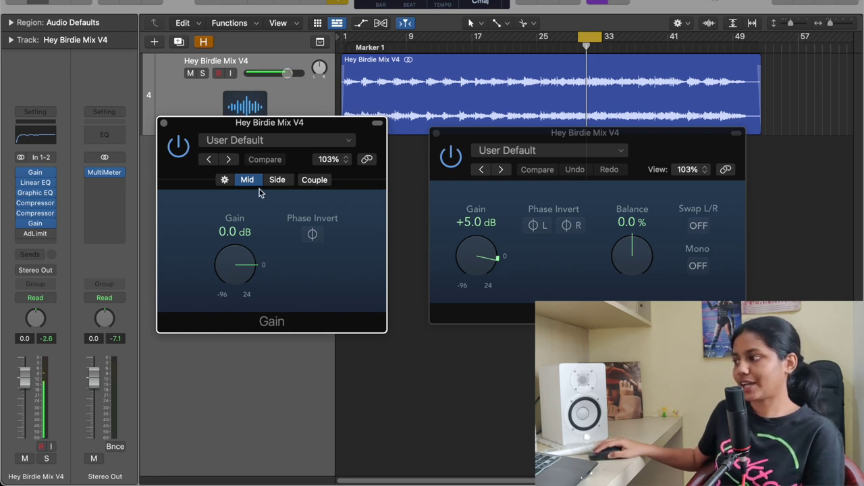
Close the stereo Gain, move the Mid/Side Gain below the region, and view its +2.4 dB Side gain.
click(436, 133)
drag(297, 123, 546, 140)
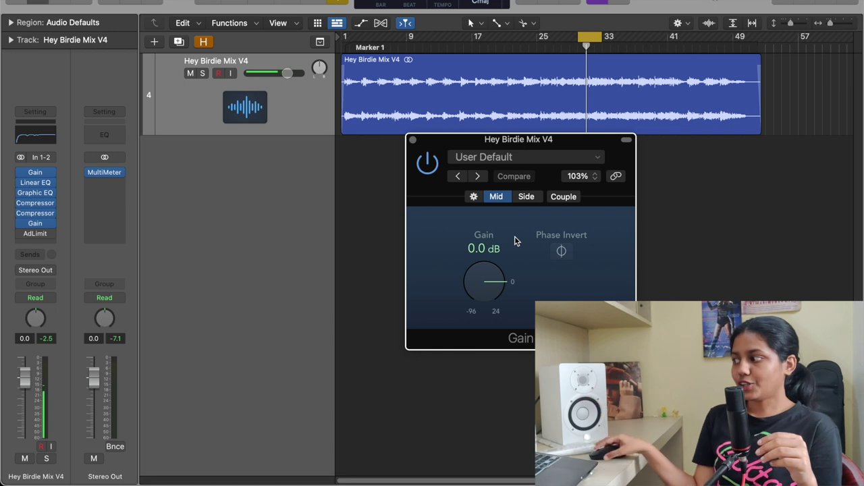
click(531, 200)
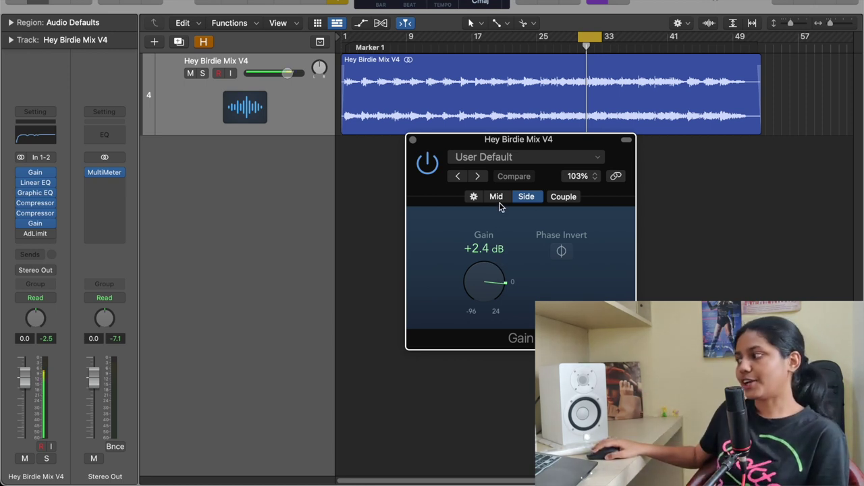
Close the Mid/Side Gain and insert a Dual Mono Gain after AdLimit.
click(413, 140)
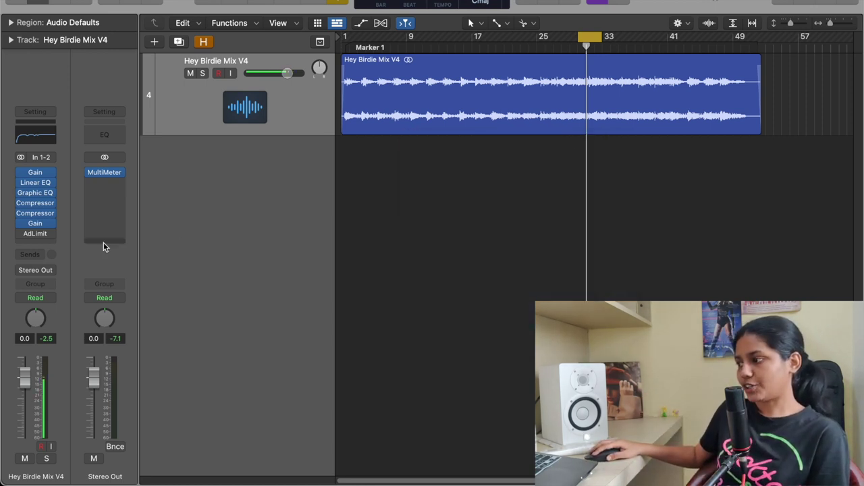
click(37, 244)
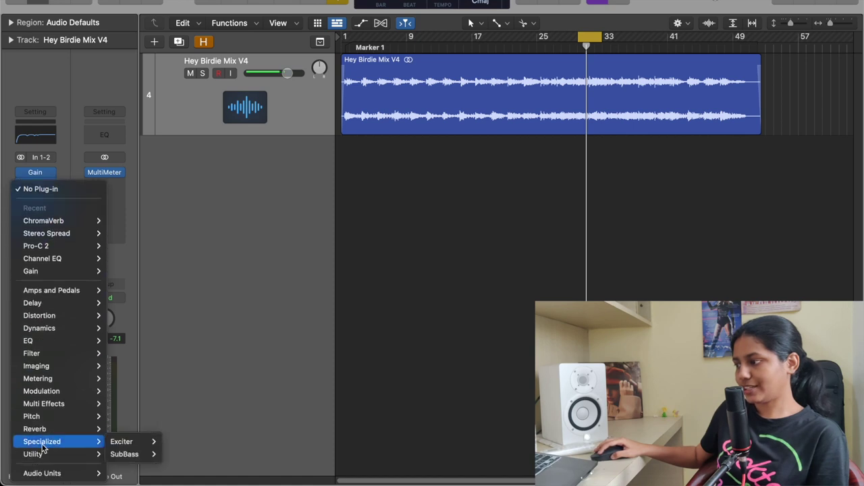
mouse_move(118, 448)
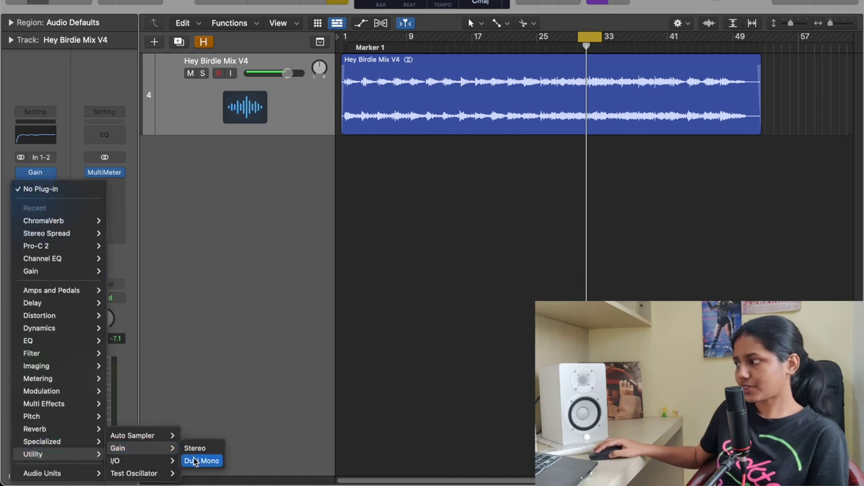
click(195, 461)
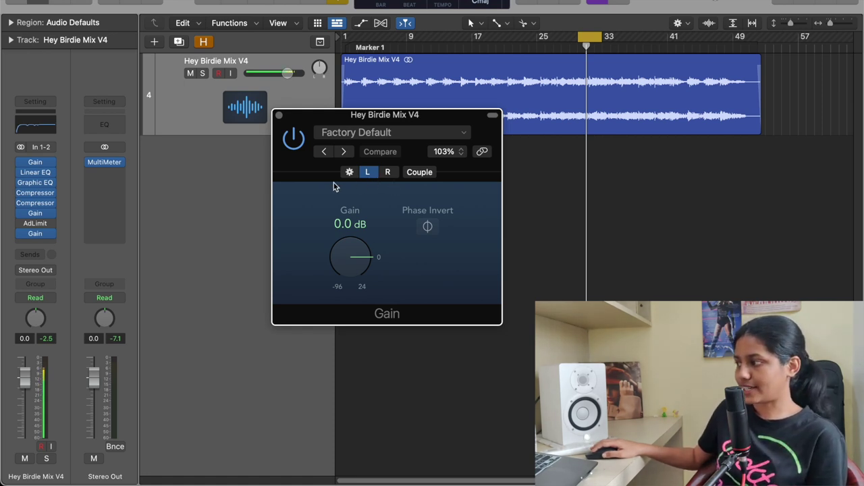
click(349, 172)
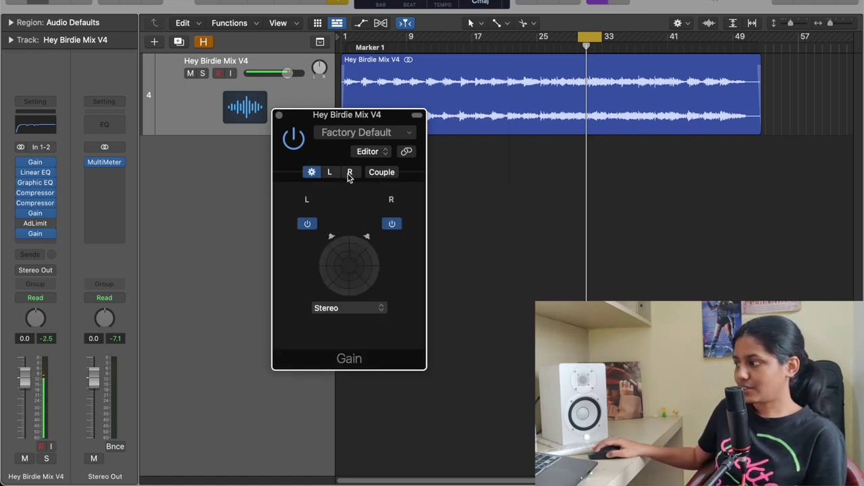
click(348, 312)
click(351, 321)
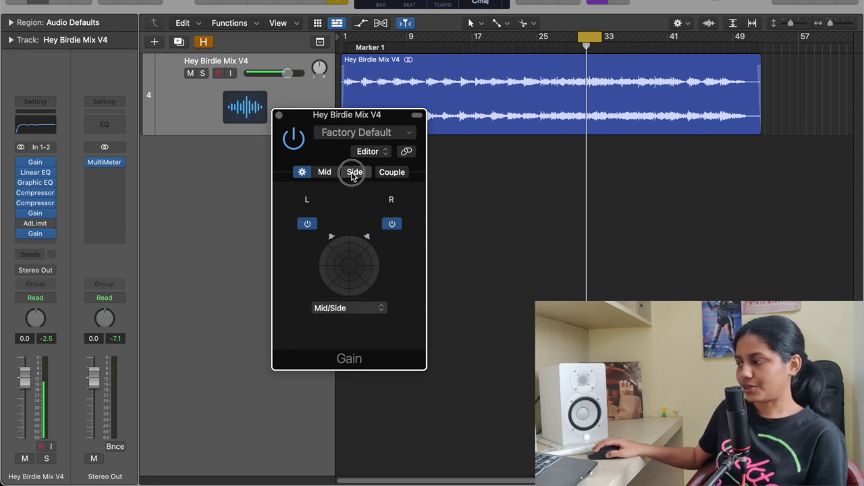
click(352, 174)
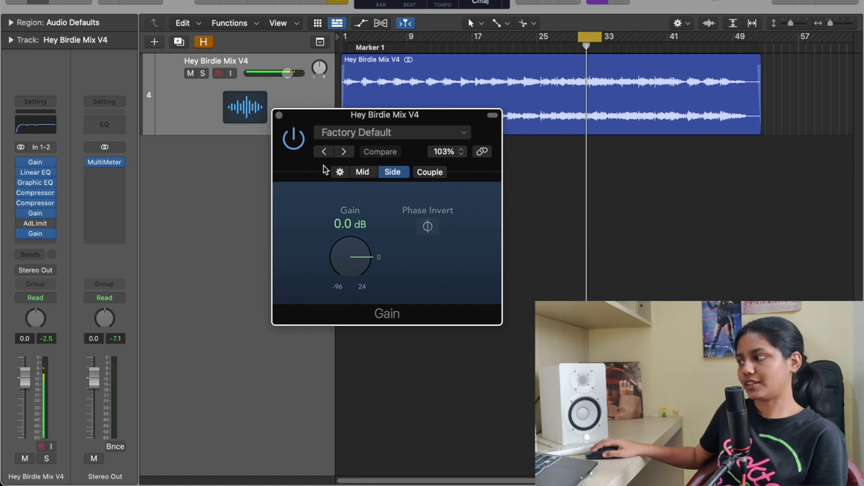
click(366, 175)
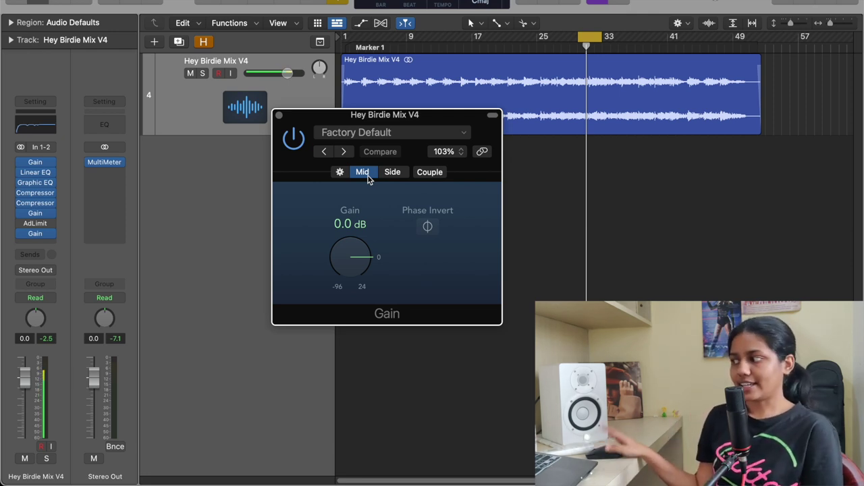
click(385, 173)
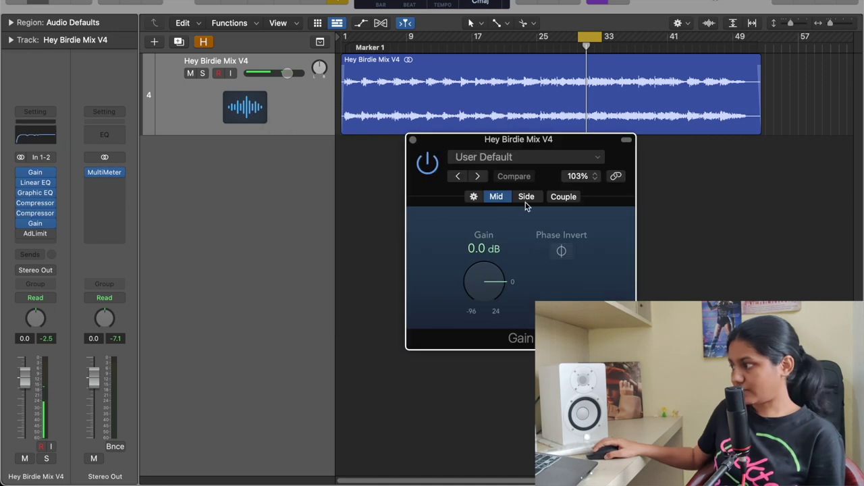
Boost the Mid/Side Gain side channel to about +9 dB and A/B it with bypass during playback.
click(525, 198)
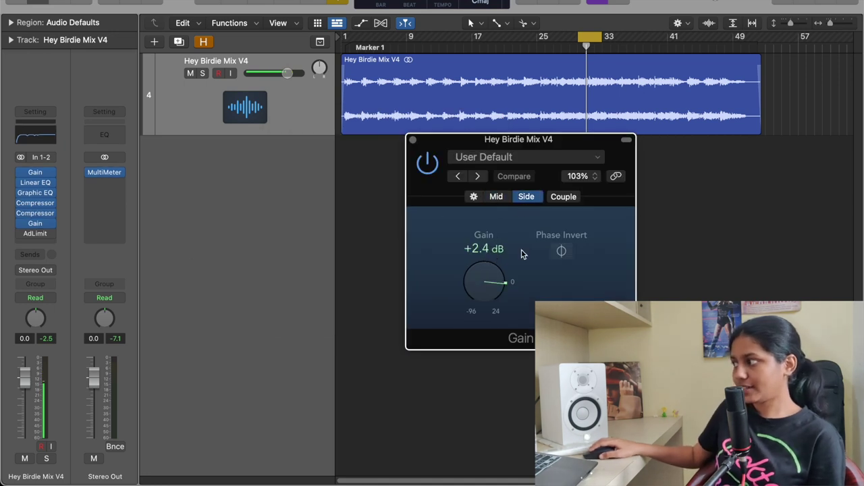
click(429, 164)
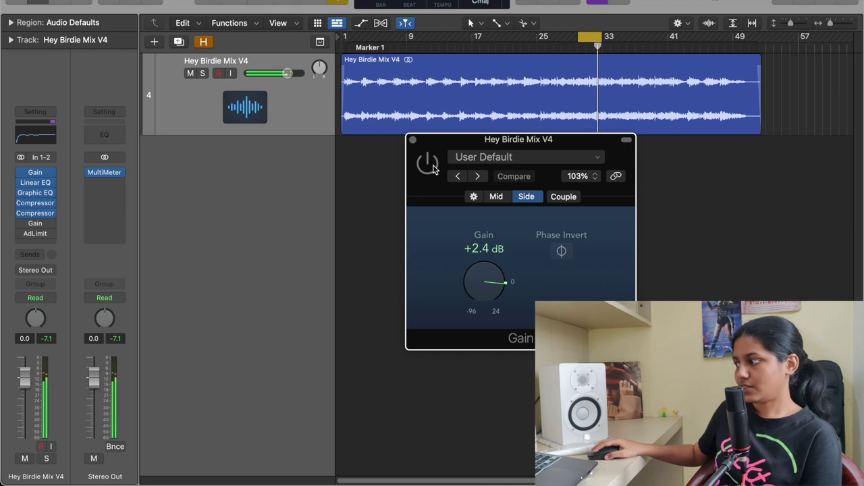
drag(480, 290, 481, 277)
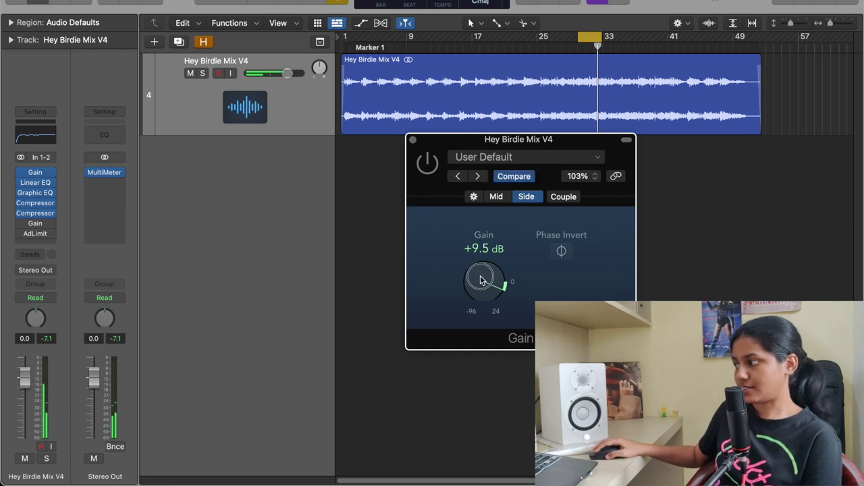
click(430, 166)
key(space)
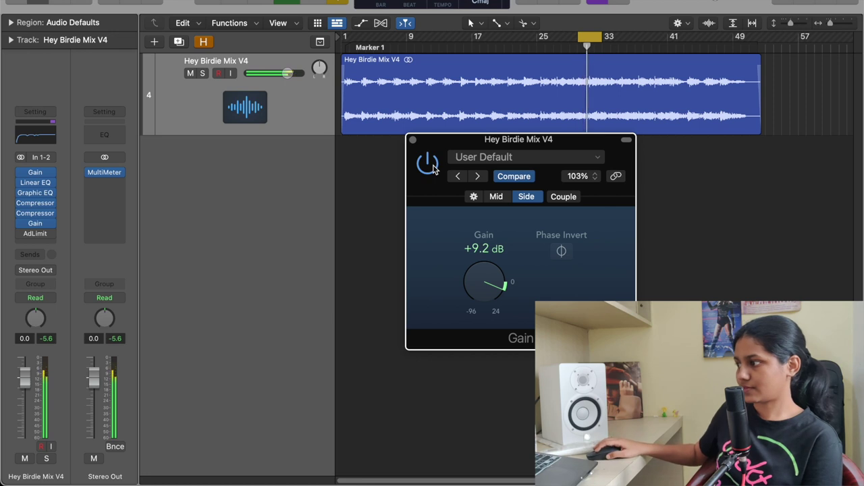
click(432, 168)
click(433, 168)
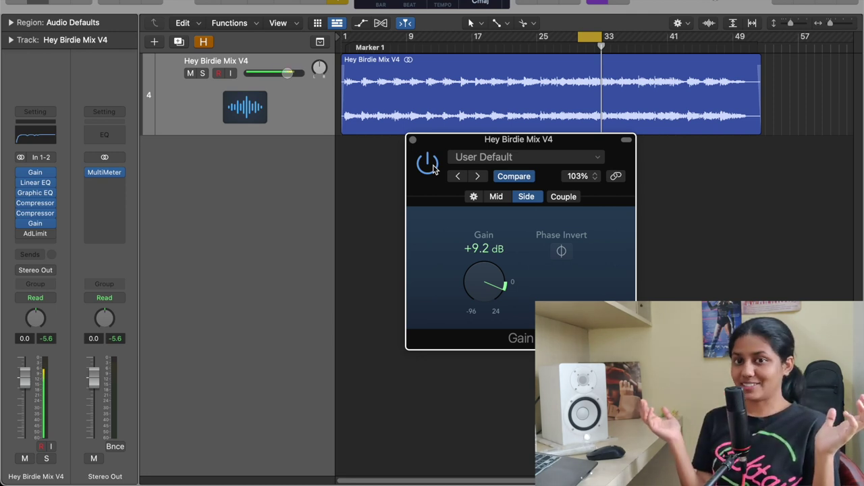
Set the side gain to exactly +2.4 dB and close the Gain window.
double_click(485, 249)
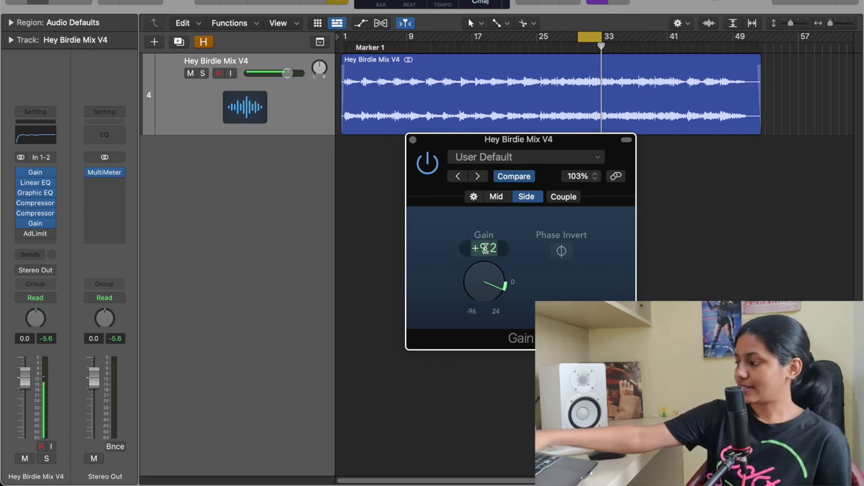
text(2.4)
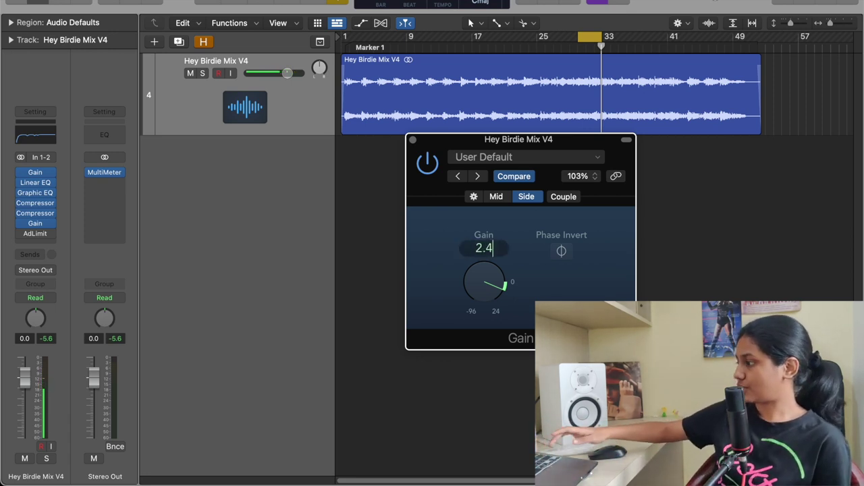
key(Return)
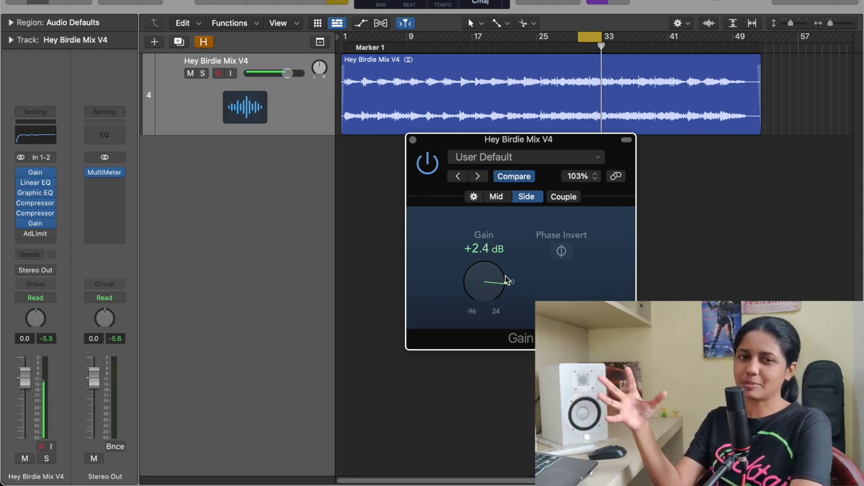
click(36, 223)
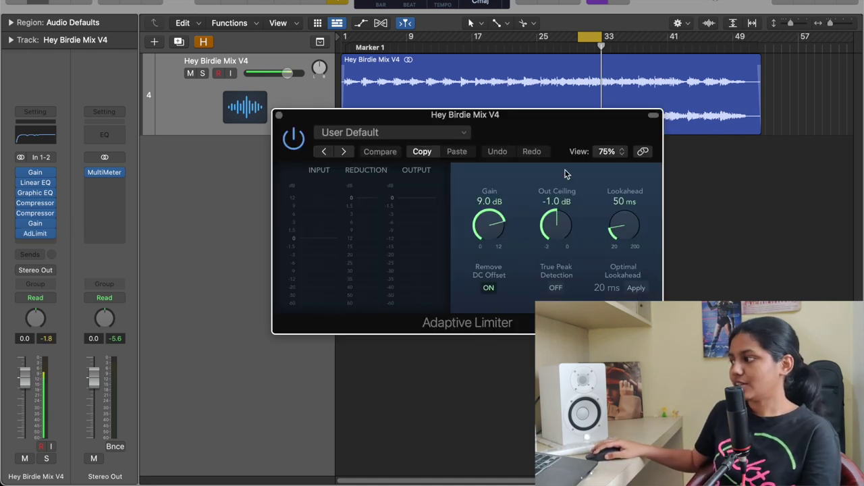
Reposition the Adaptive Limiter window and play the mix through its 9 dB gain, -1 dB ceiling.
drag(550, 140, 544, 190)
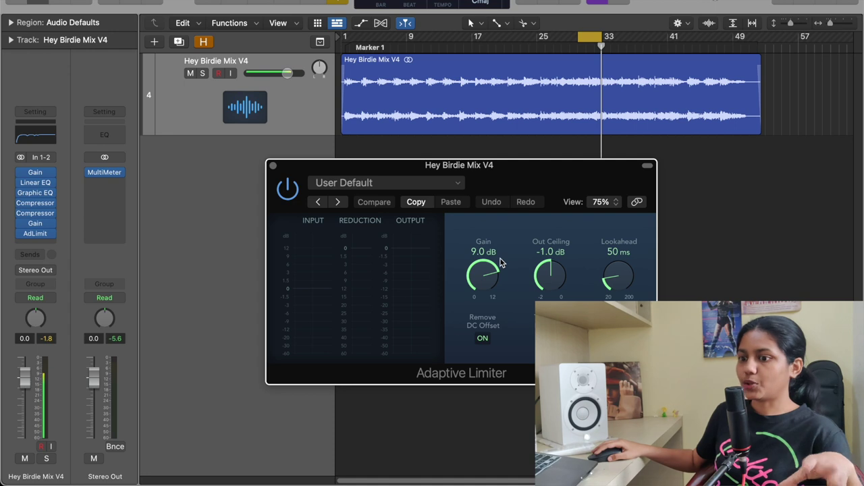
key(space)
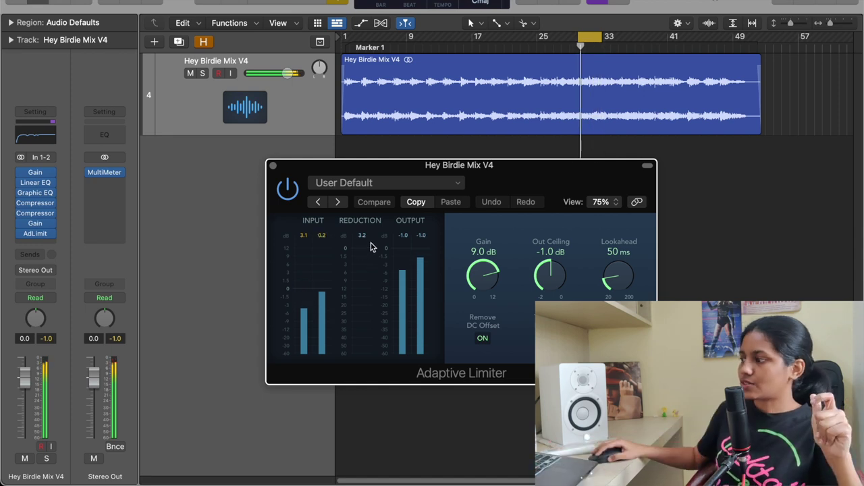
key(space)
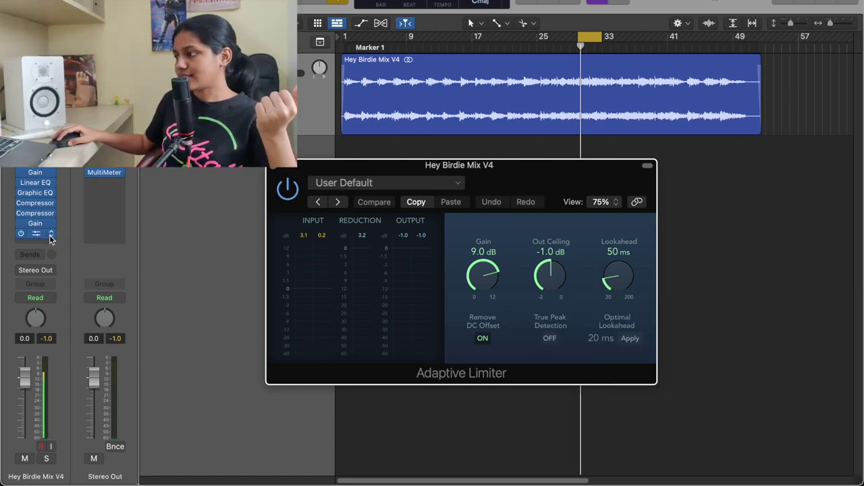
Open the Stereo Out MultiMeter and arrange it beside the Adaptive Limiter window.
click(106, 174)
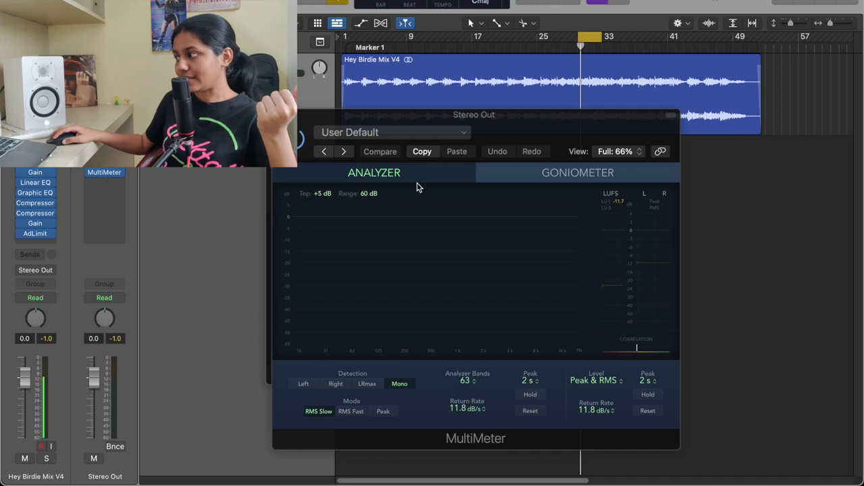
drag(510, 144, 652, 148)
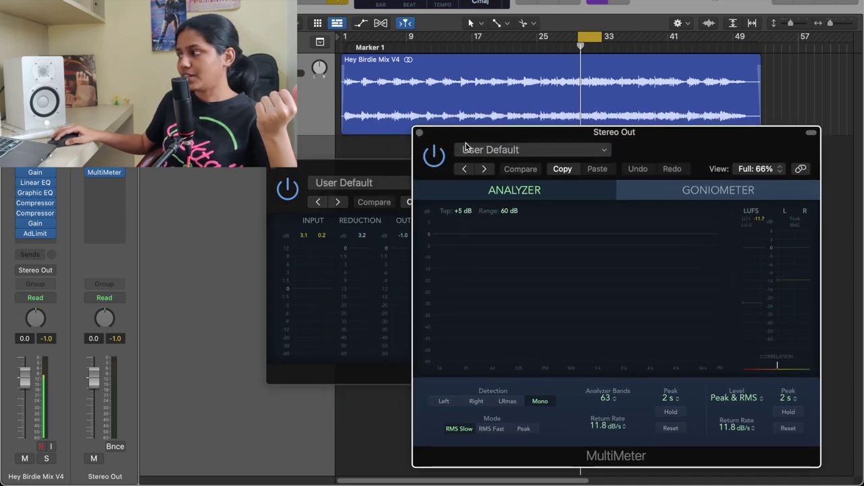
mouse_move(392, 169)
mouse_down()
mouse_move(300, 158)
mouse_move(130, 168)
mouse_up()
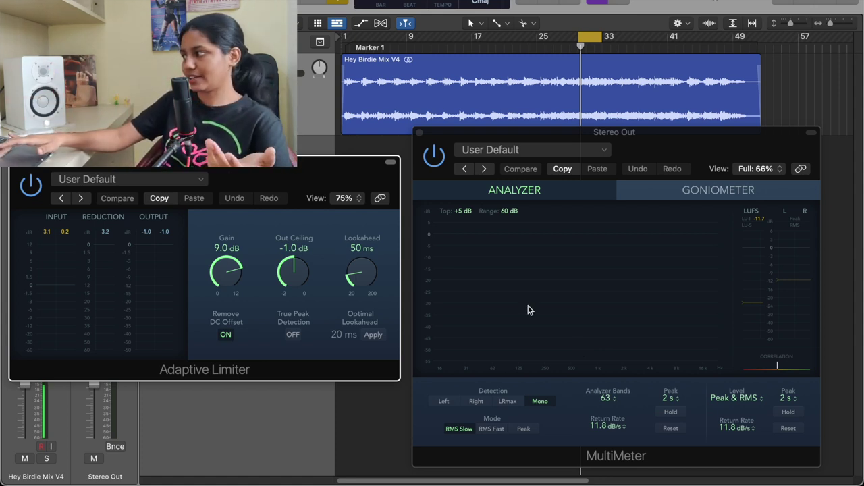
Play the mix to read loudness on the MultiMeter, around -12.1 LUFS.
key(space)
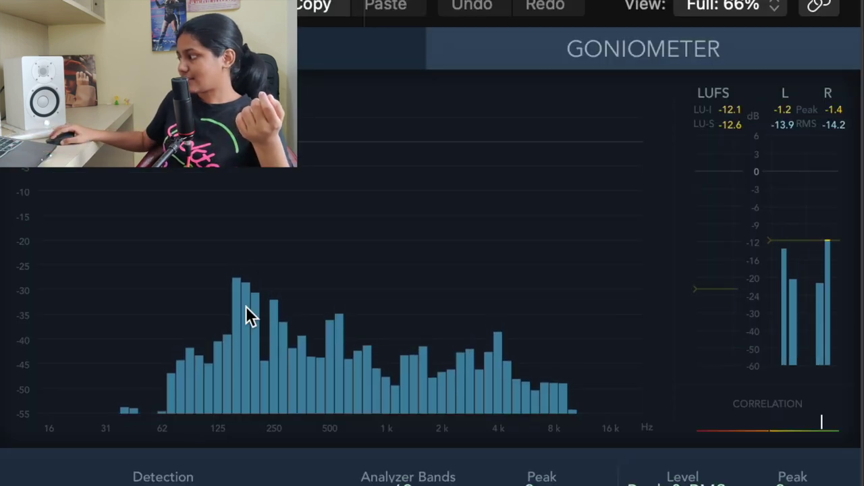
key(space)
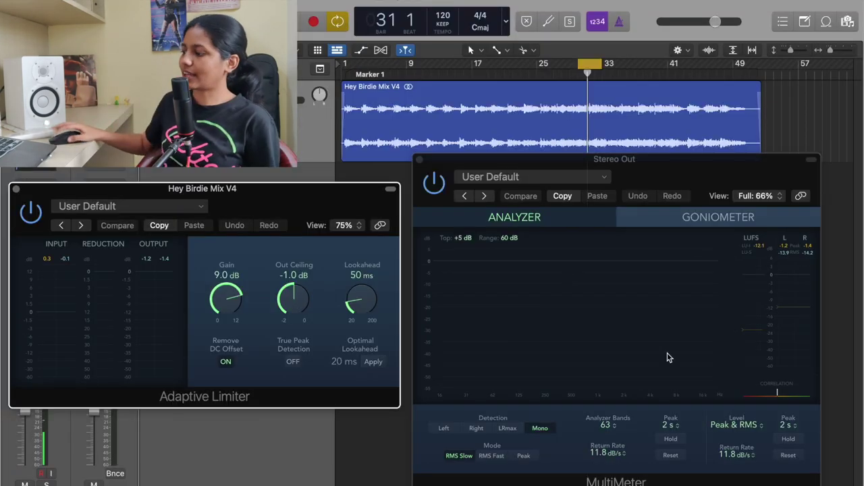
key(space)
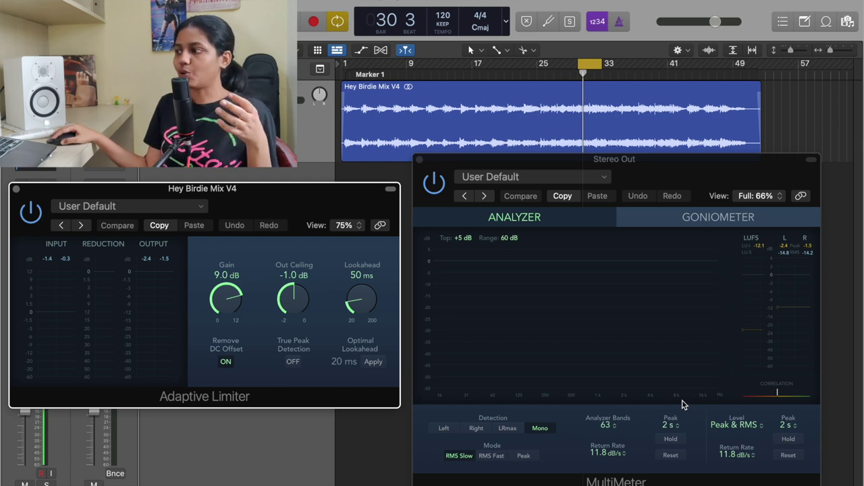
Close the Adaptive Limiter, briefly view the Vintage Graphic EQ, then close it.
click(16, 190)
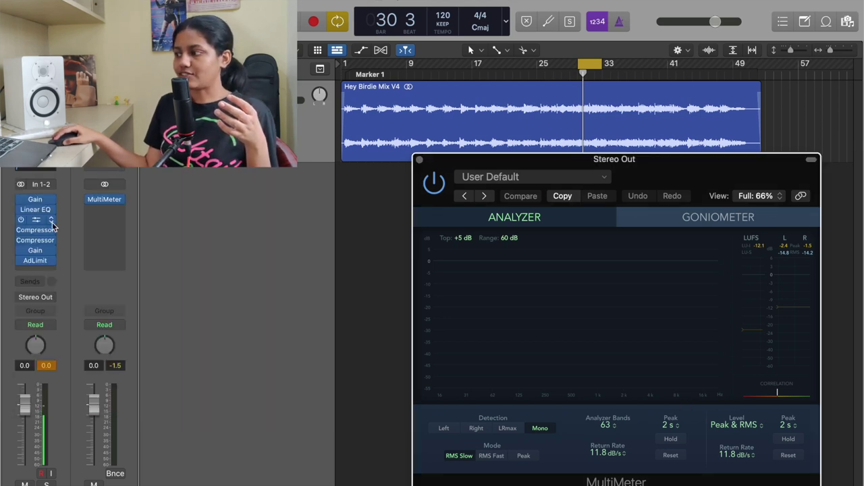
click(39, 219)
click(470, 218)
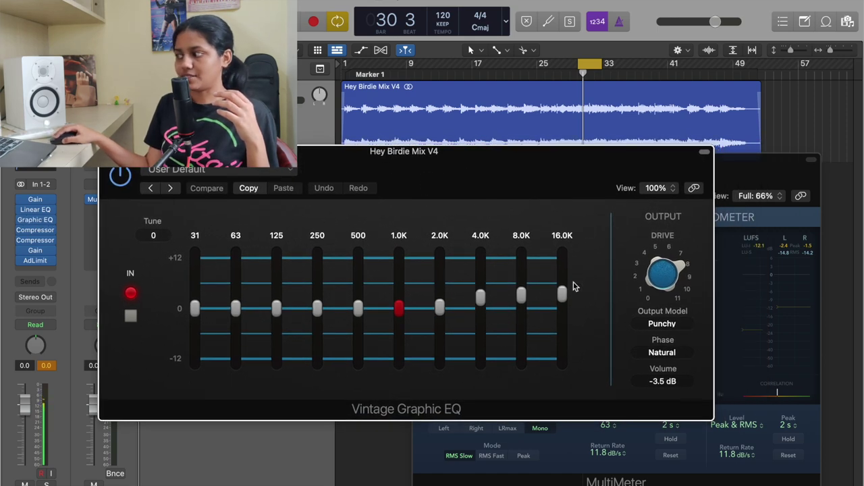
key(super+w)
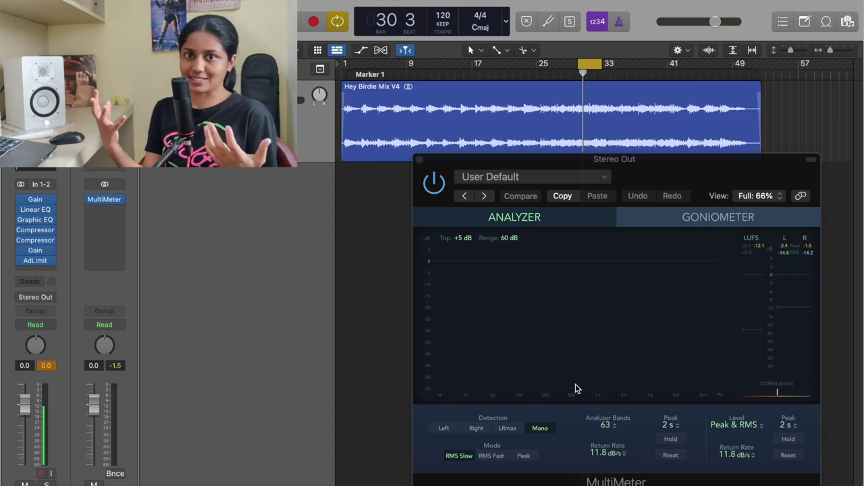
Close the MultiMeter and extend the cycle range start back to bar 1, spanning bars 1–33.
key(super+w)
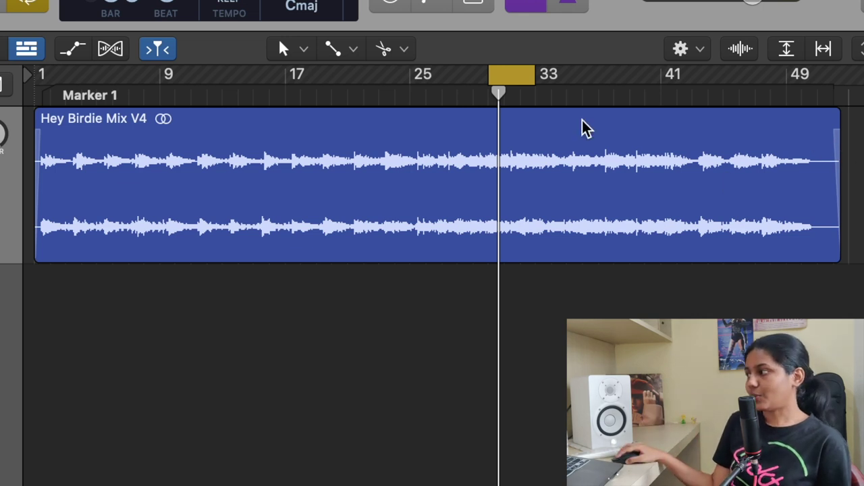
drag(486, 86, 41, 131)
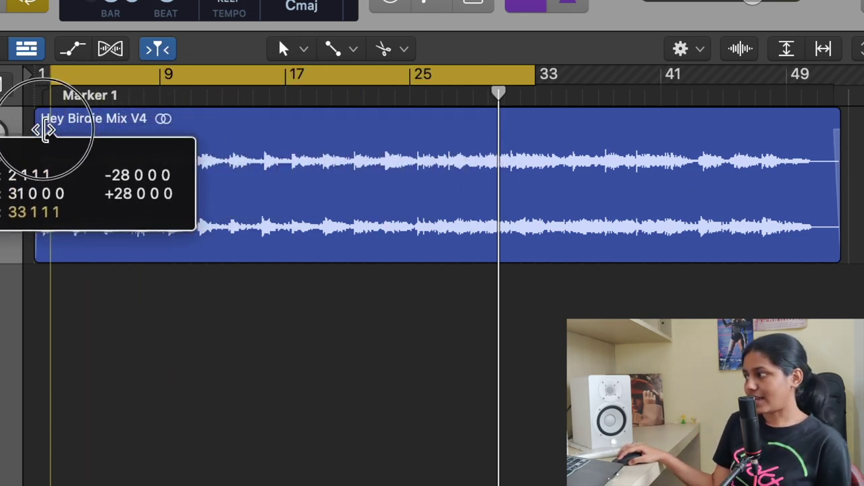
drag(42, 130, 43, 138)
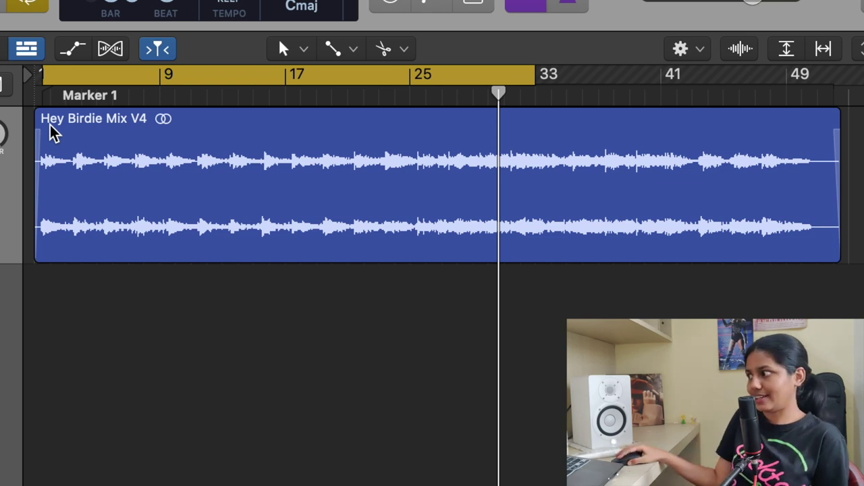
drag(47, 77, 33, 78)
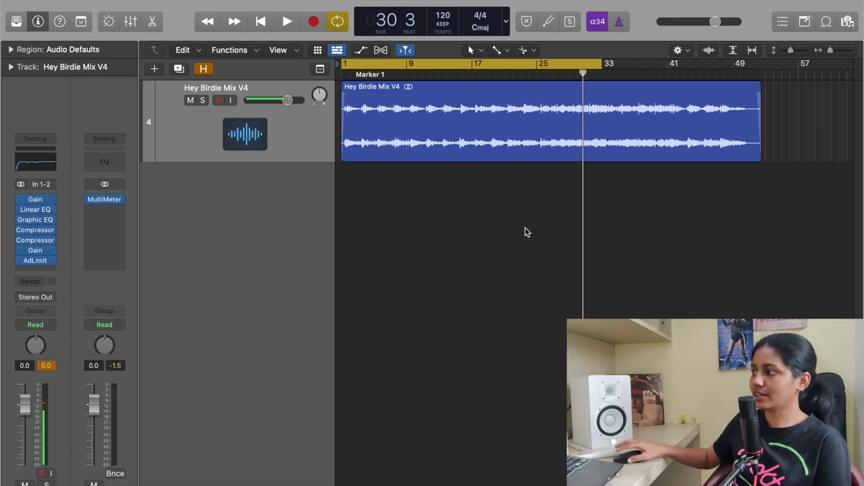
key(super+b)
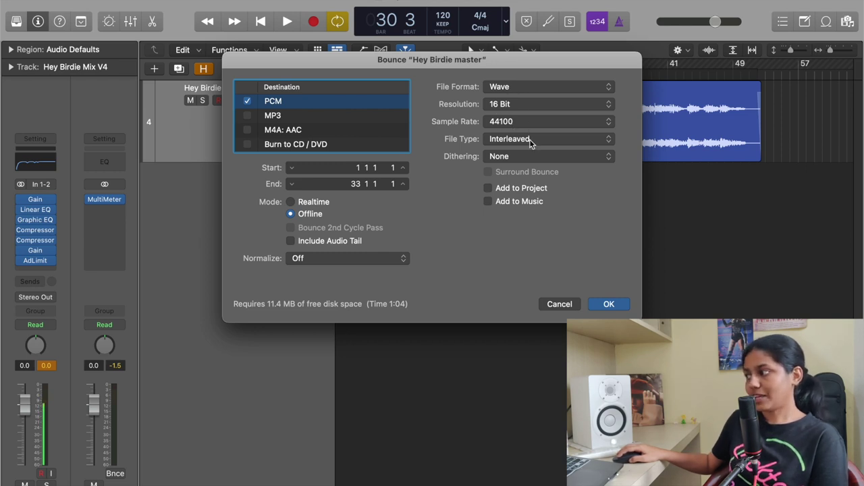
Choose POW-r #1 dithering for the 16-bit WAV bounce of Hey Birdie master.
click(518, 156)
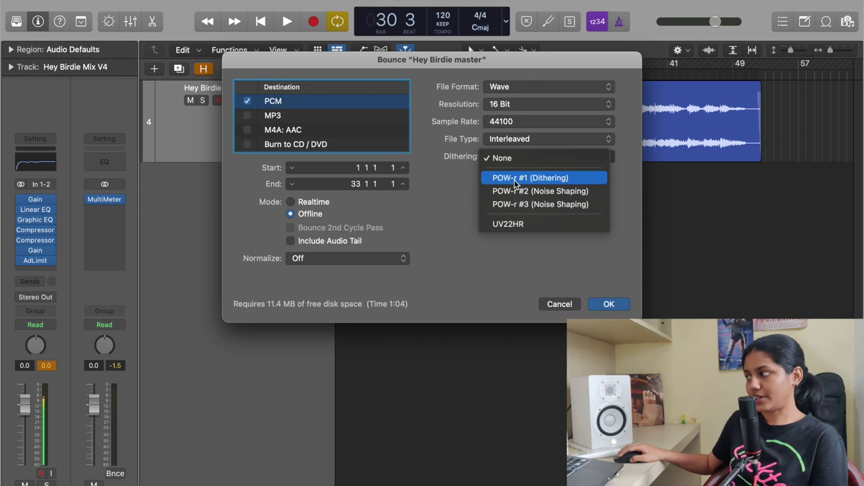
click(546, 180)
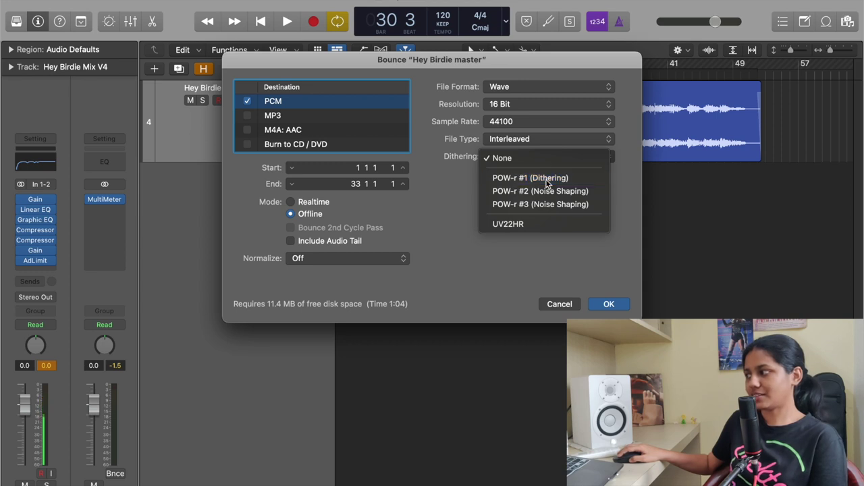
click(541, 158)
click(541, 158)
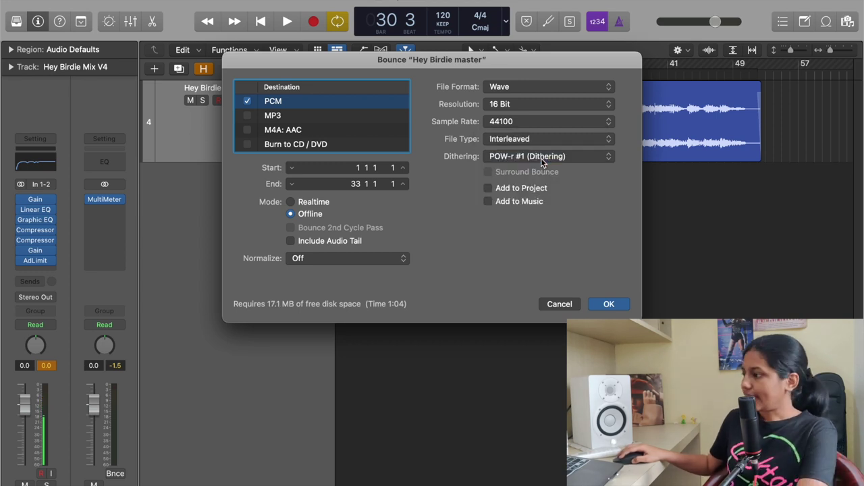